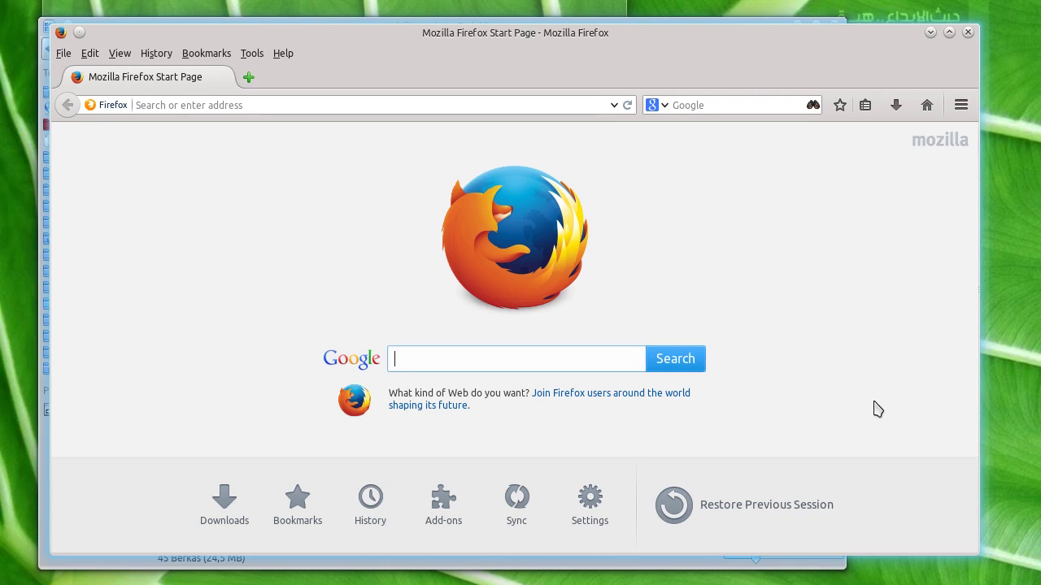
- Enter repo.bedouin.ciki.me in the address bar without loading it yet
click(239, 106)
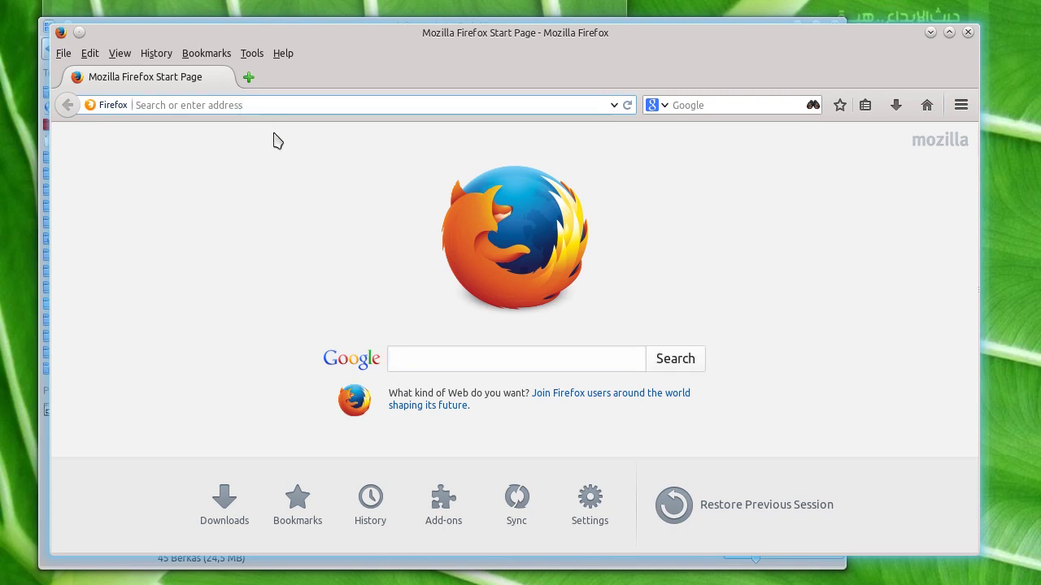
text(repo.bedouin.ciki.me)
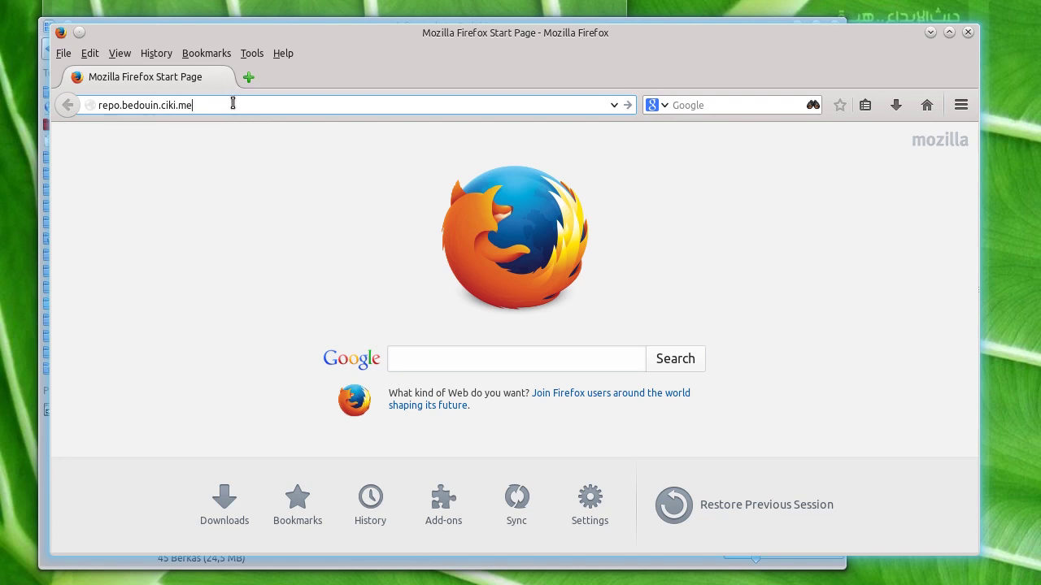
- Open the Add-ons Manager from Tools and search available add-ons for 'downthemall'
click(255, 58)
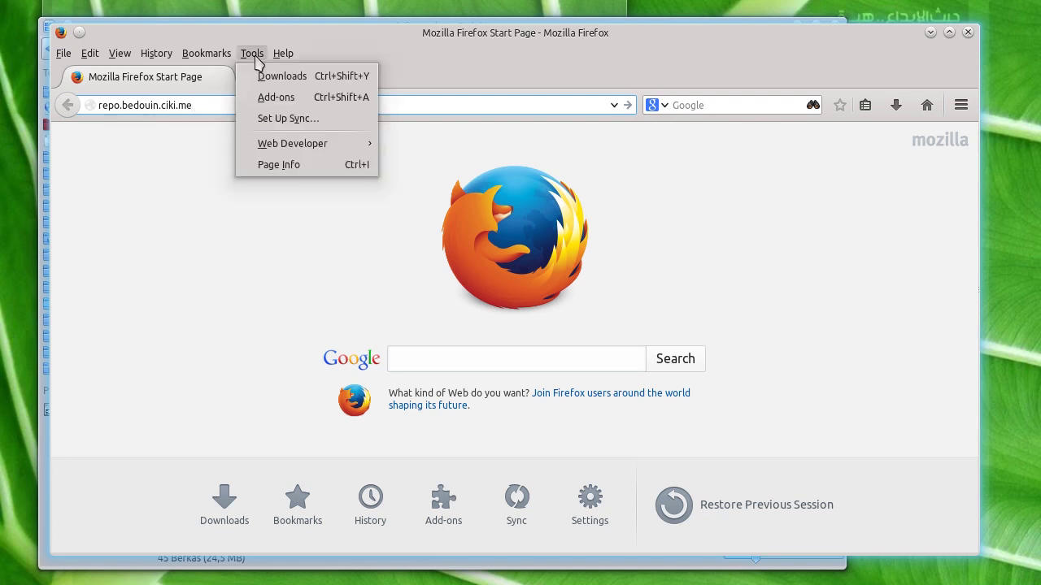
click(264, 97)
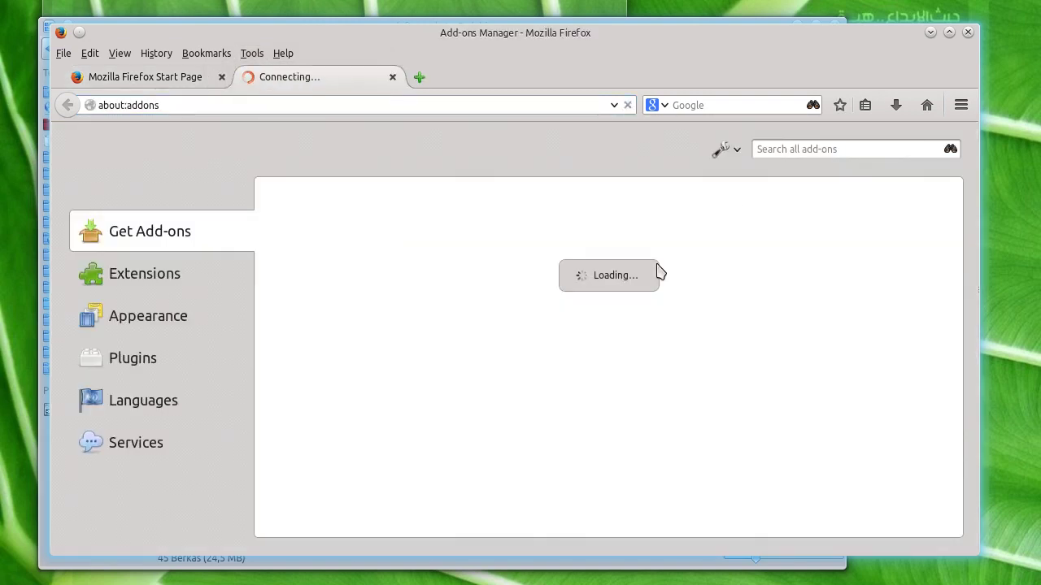
click(823, 155)
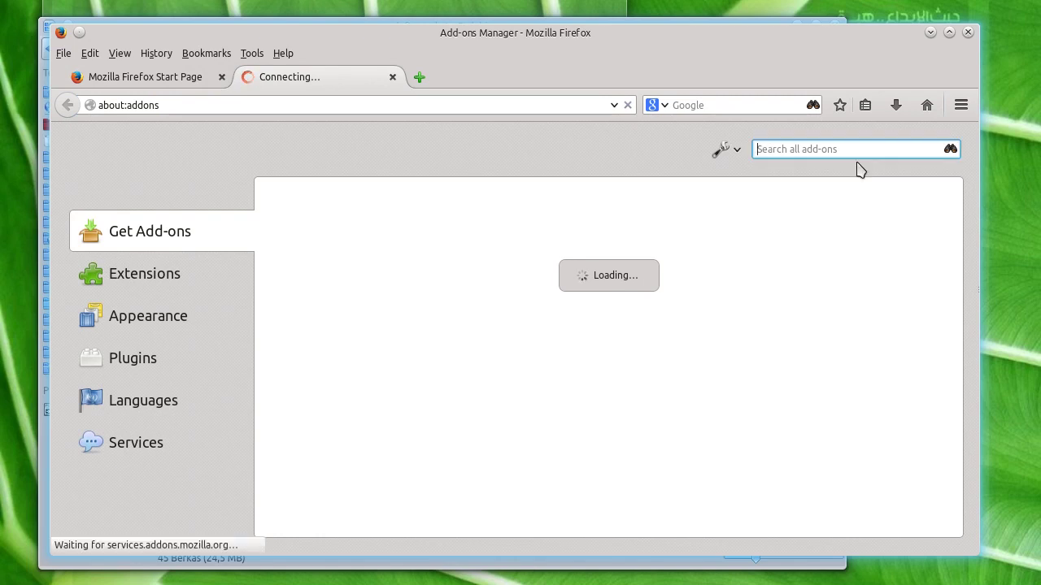
text(down)
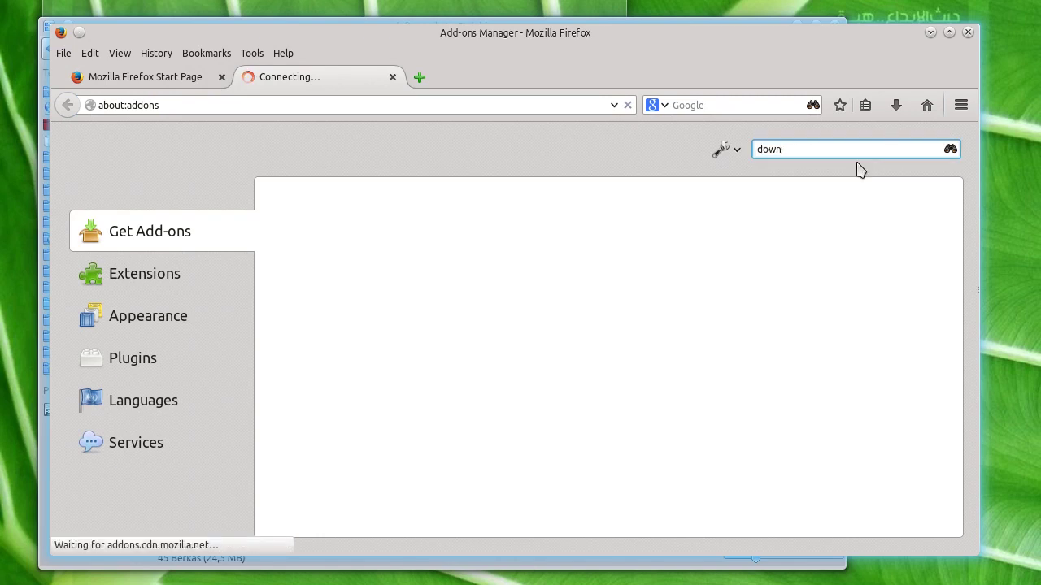
text(themall)
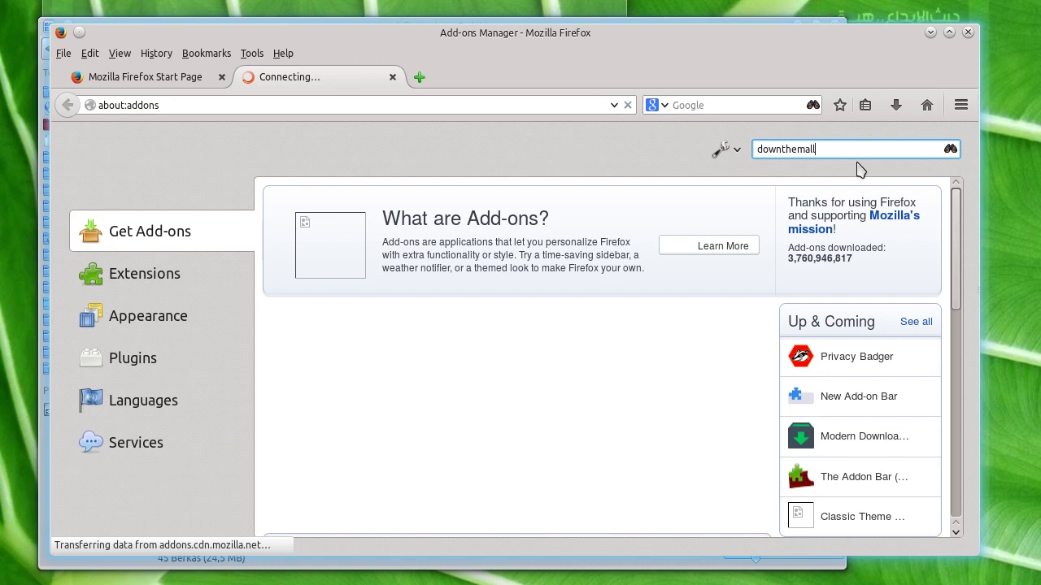
key(Return)
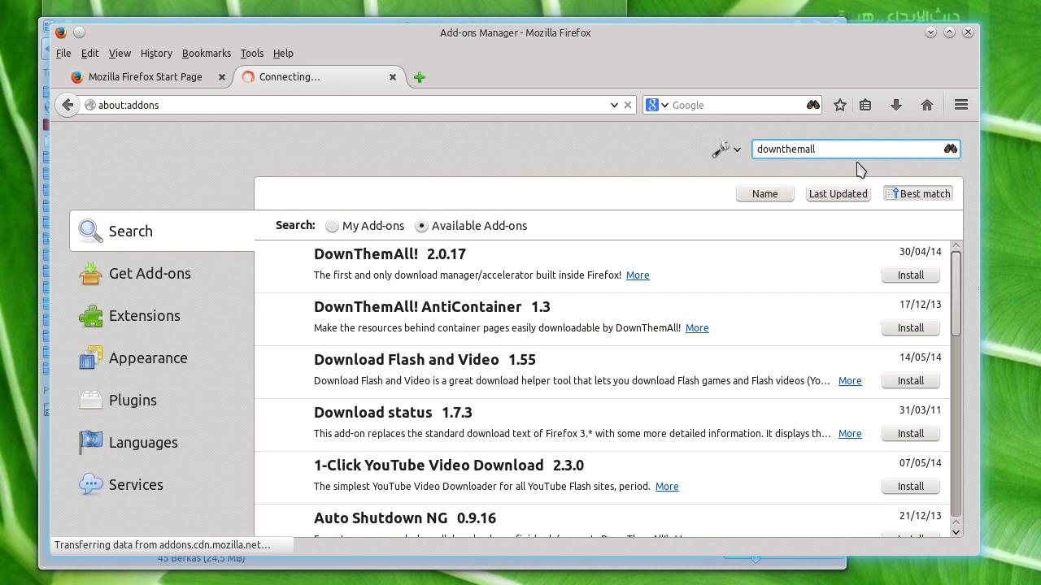
- Install DownThemAll! 2.0.17 from the search results
click(699, 269)
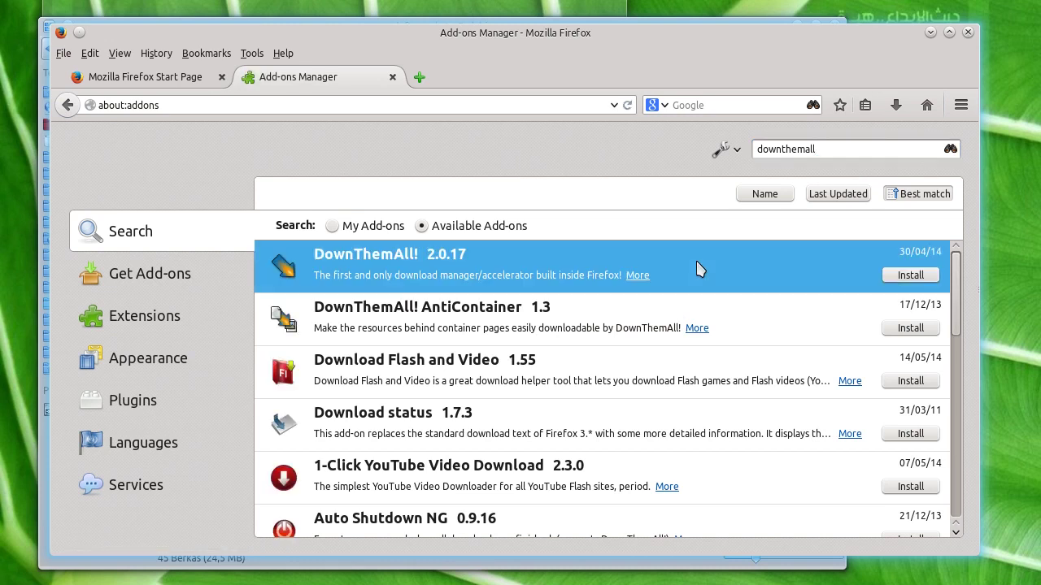
click(910, 276)
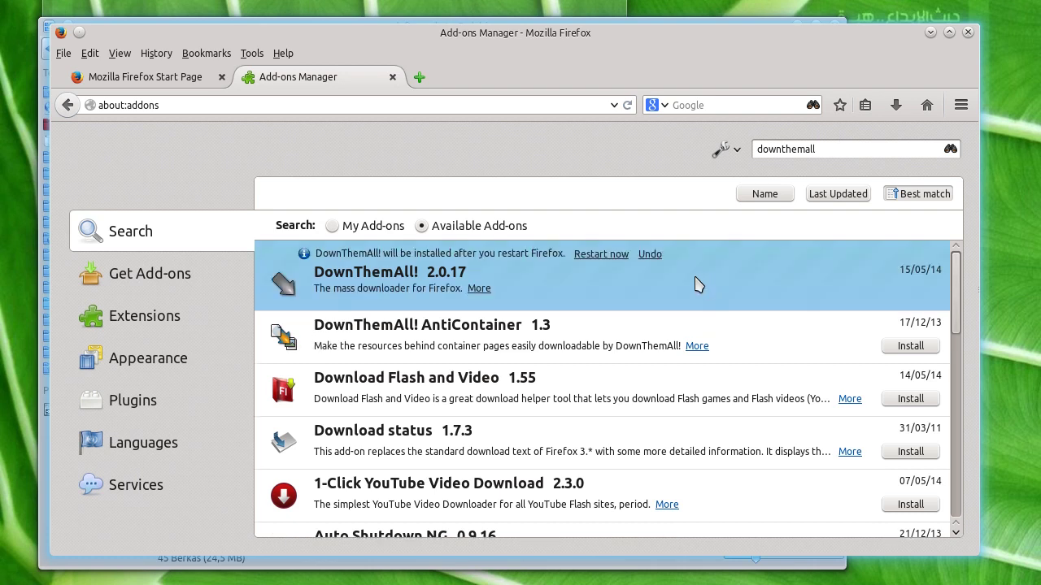
- Restart Firefox to finish installing DownThemAll! and scroll through its welcome page
click(593, 254)
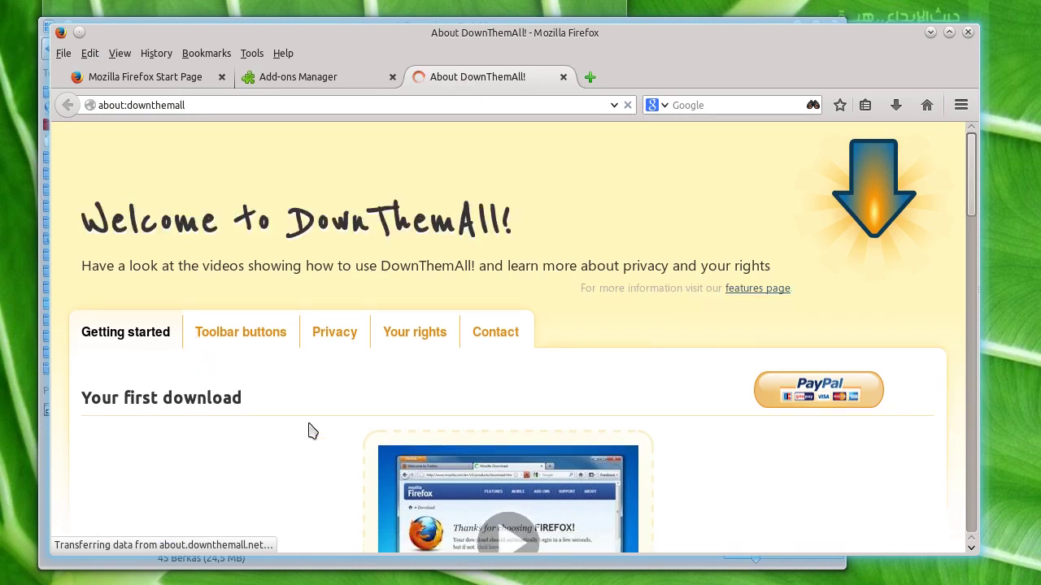
scroll(707, 449, down, 2)
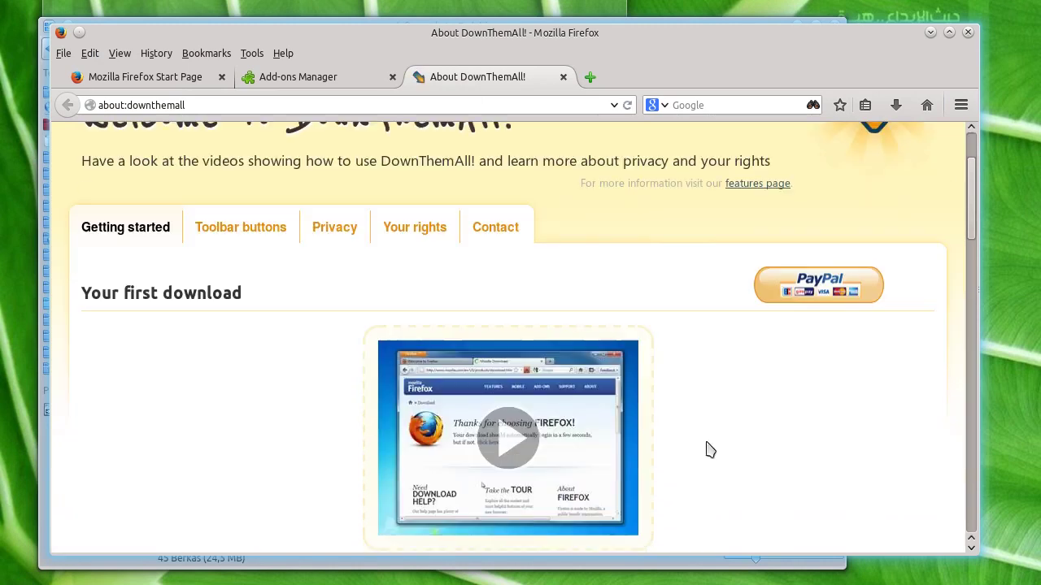
scroll(706, 449, down, 3)
scroll(707, 448, down, 5)
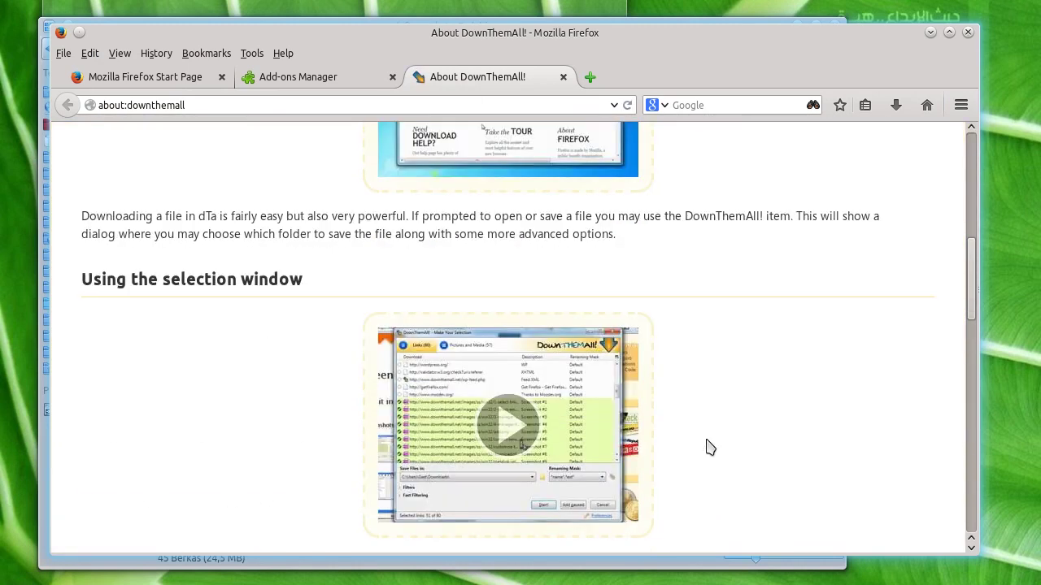
scroll(707, 447, down, 3)
scroll(706, 446, down, 1)
scroll(707, 446, down, 3)
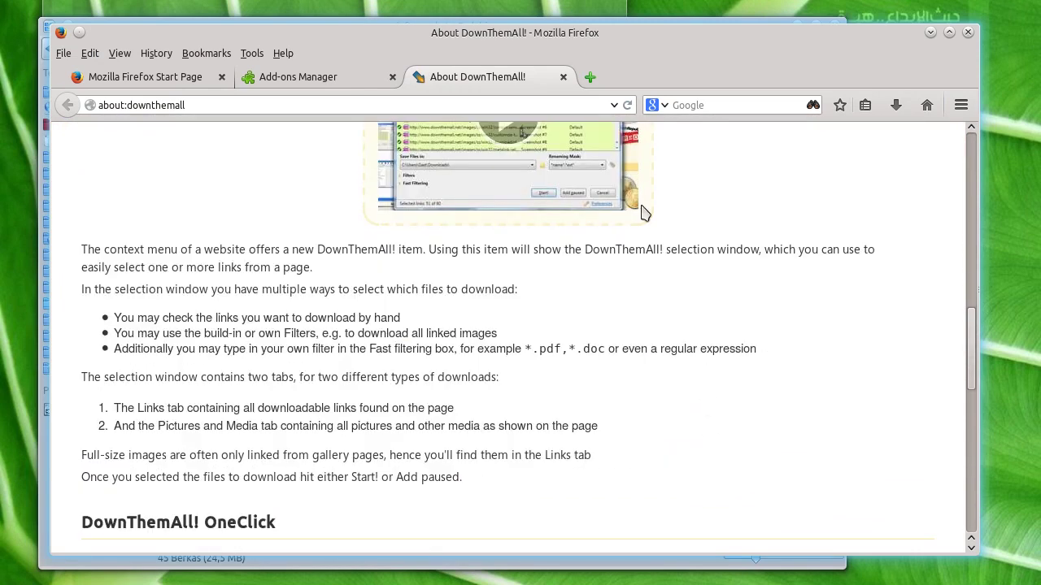
- Close the DownThemAll! welcome page and confirm it among the installed extensions
click(563, 78)
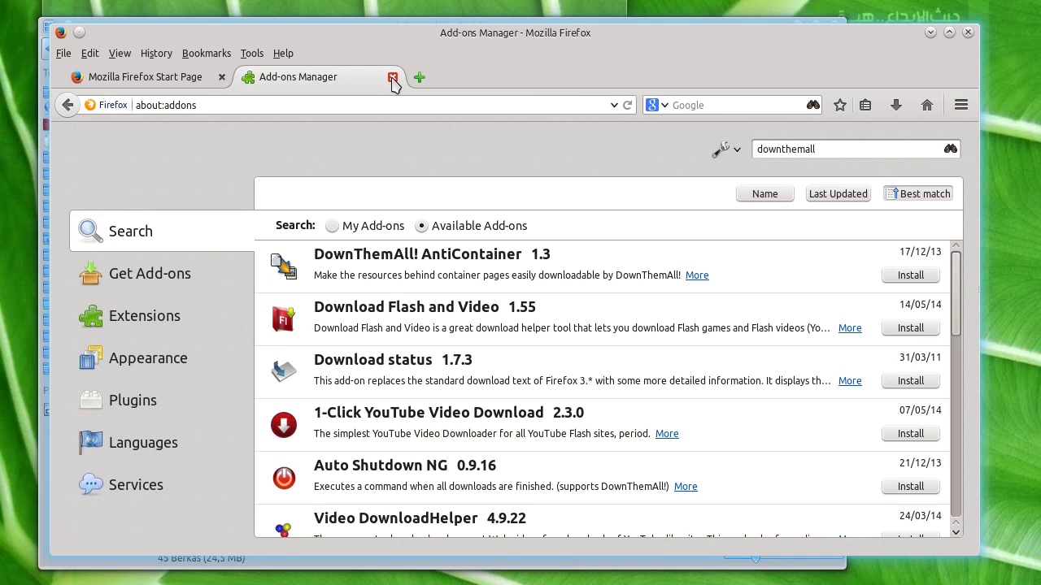
click(184, 320)
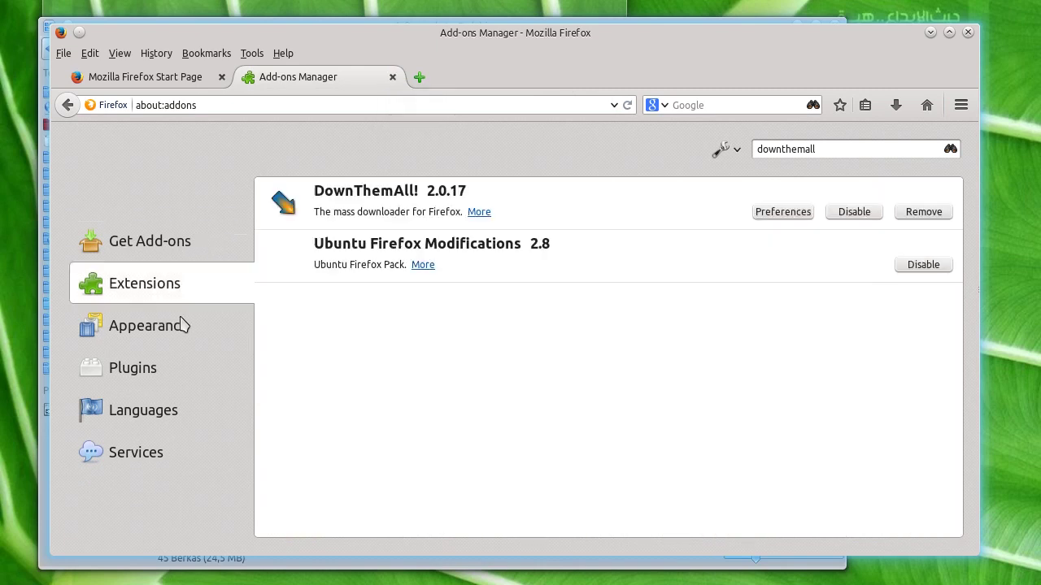
click(659, 200)
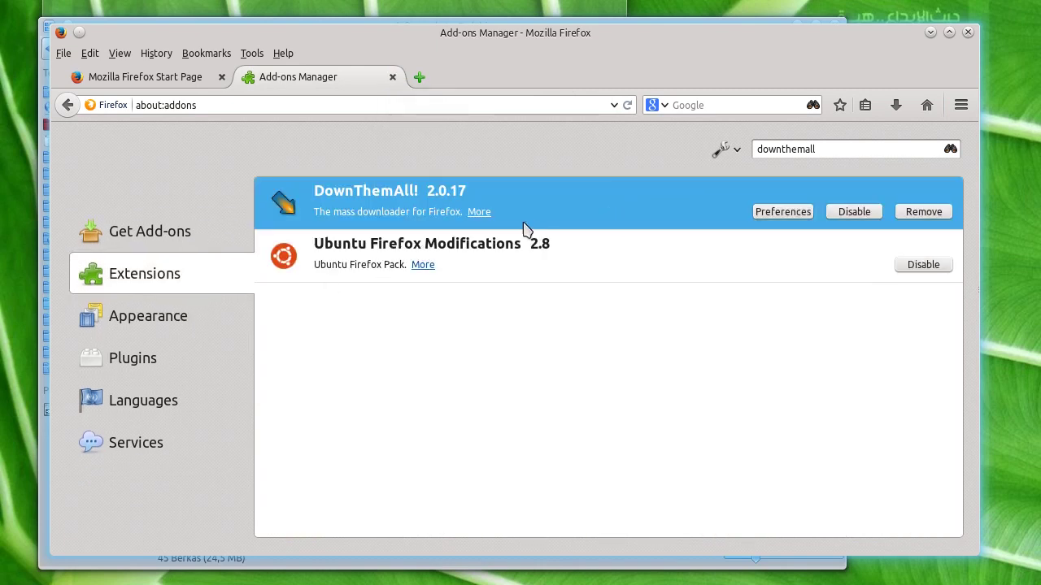
- Close the Add-ons Manager and load repo.bedouin.ciki.me
click(392, 77)
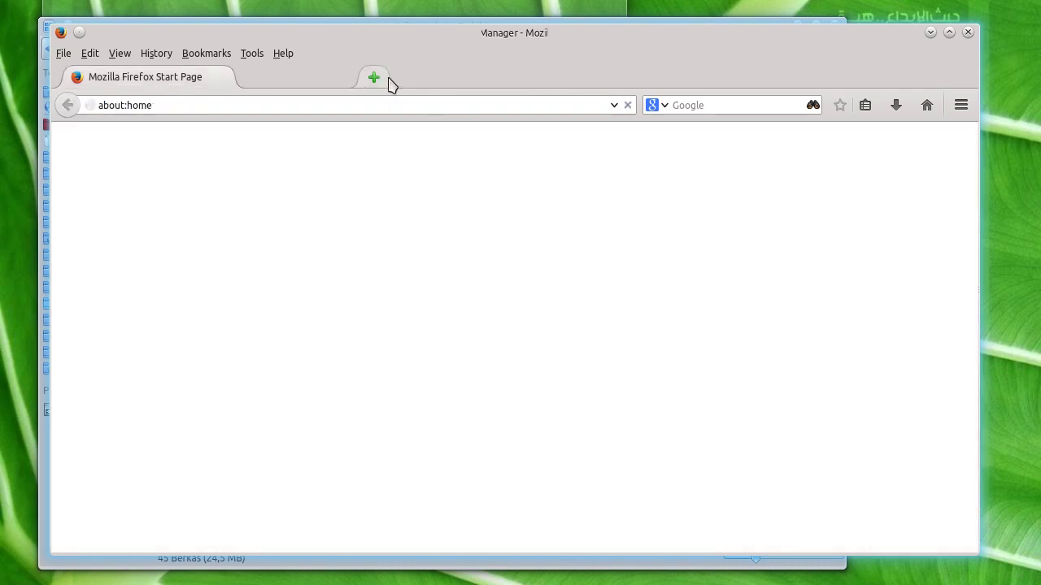
click(278, 105)
text(repo.bedouin.ciki.me)
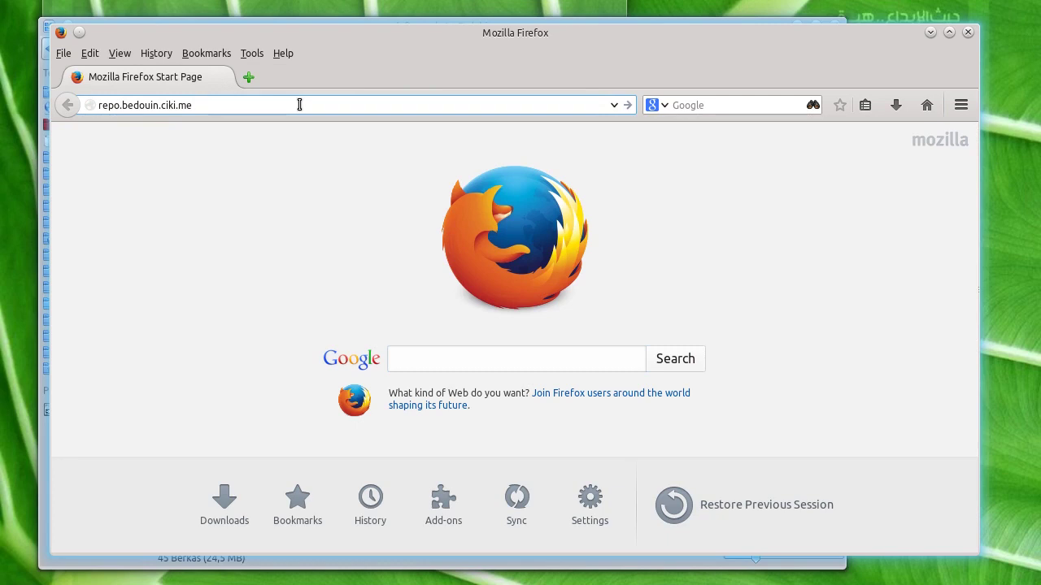
click(629, 107)
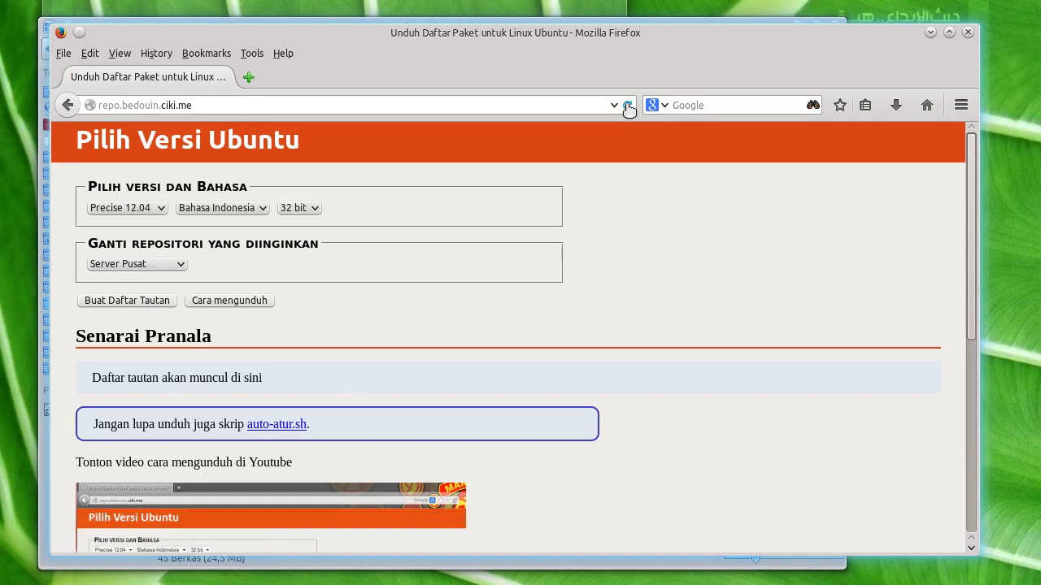
- Set the form to Trusty 14.04, Server Pusat repository and Bahasa Indonesia
click(156, 211)
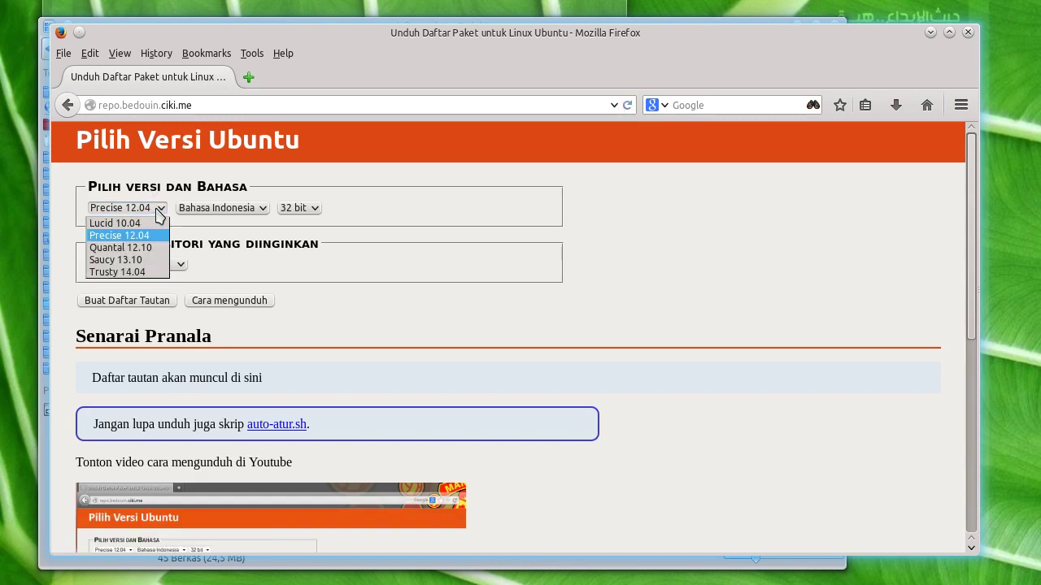
click(151, 272)
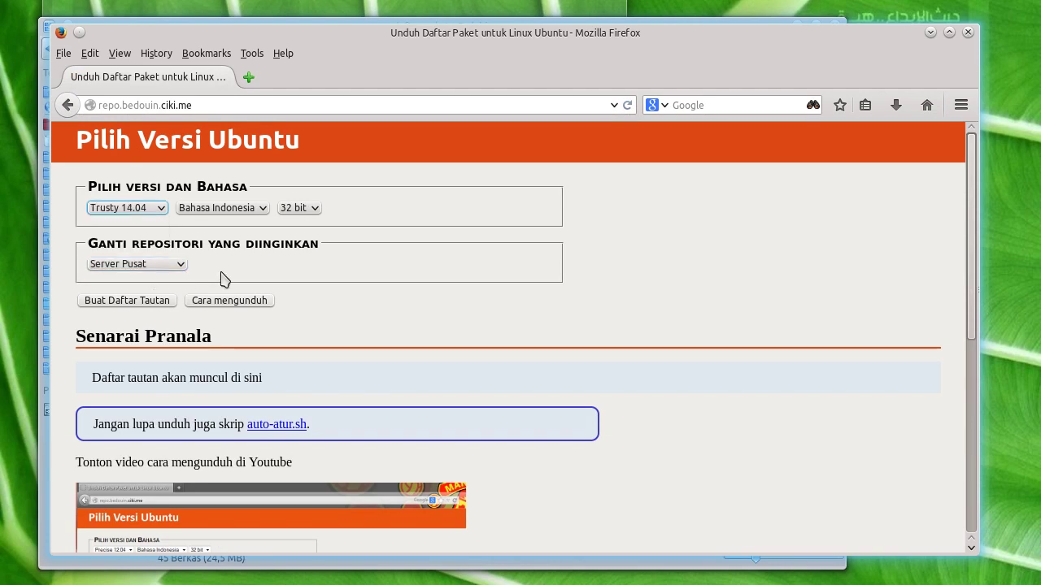
click(180, 267)
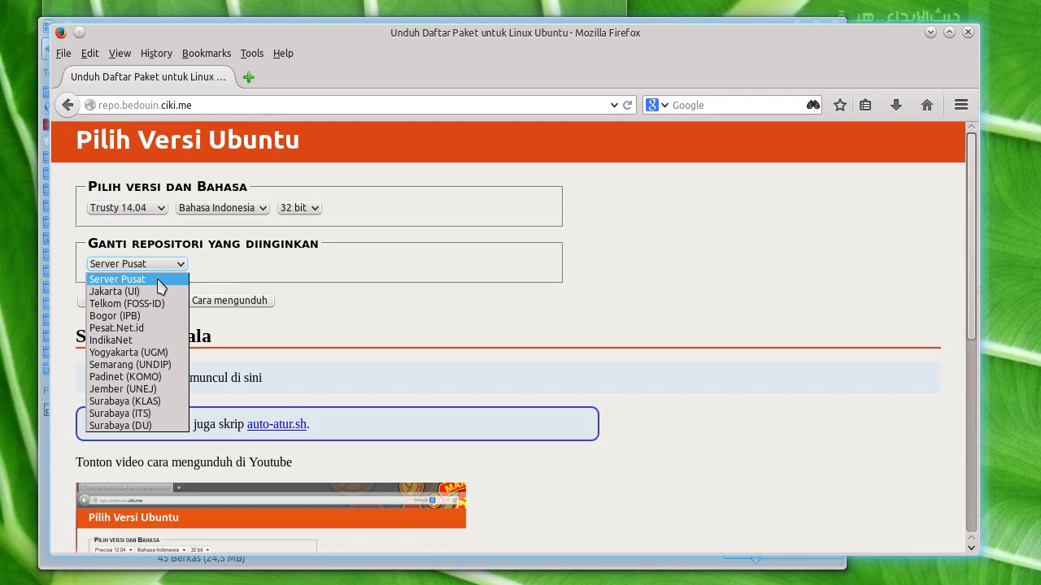
click(203, 278)
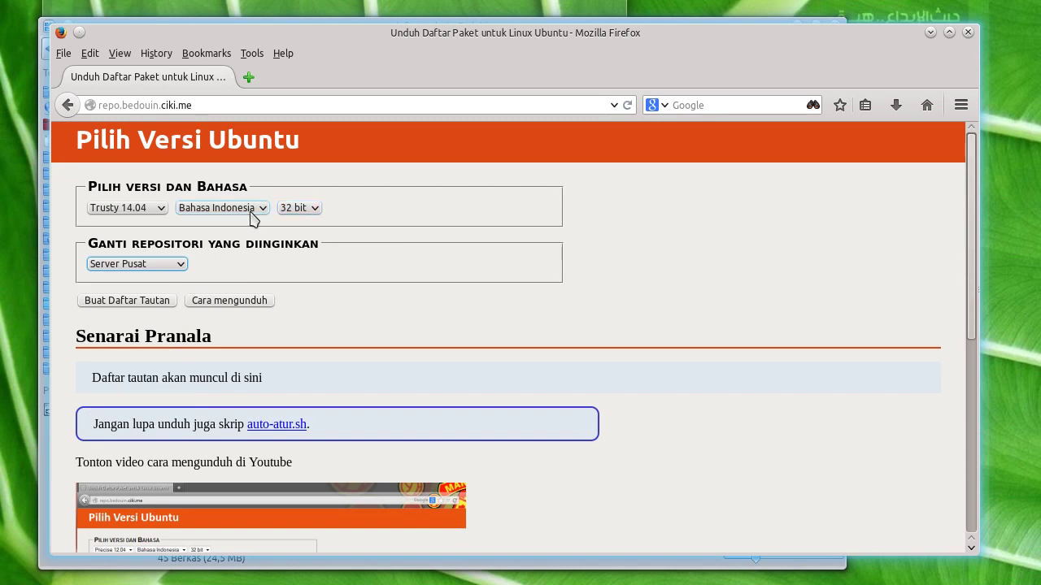
click(250, 213)
click(253, 216)
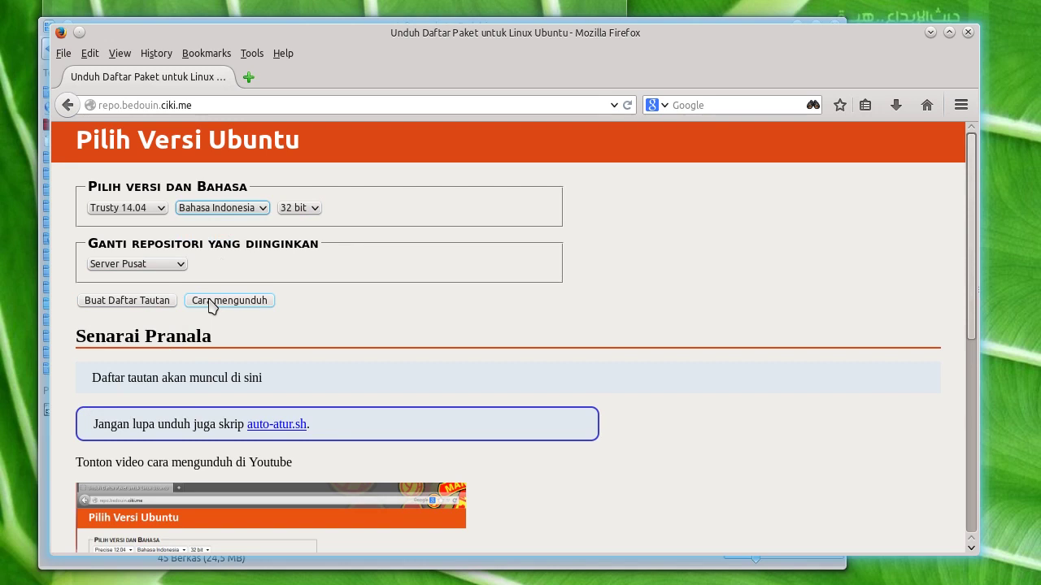
- Read the 'Cara mengunduh' DownThemAll instructions, then return to the form
click(210, 304)
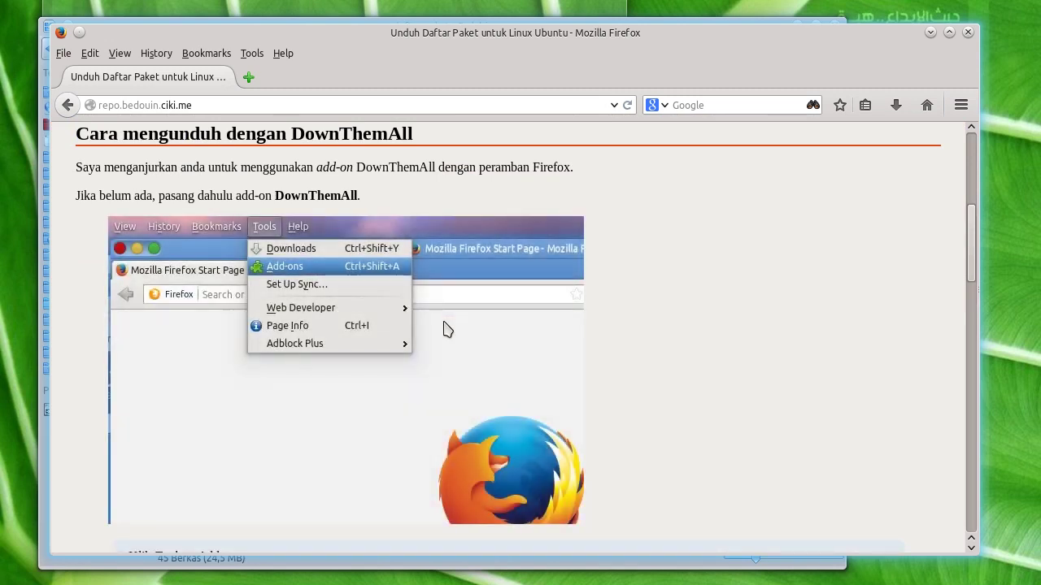
scroll(443, 330, up, 6)
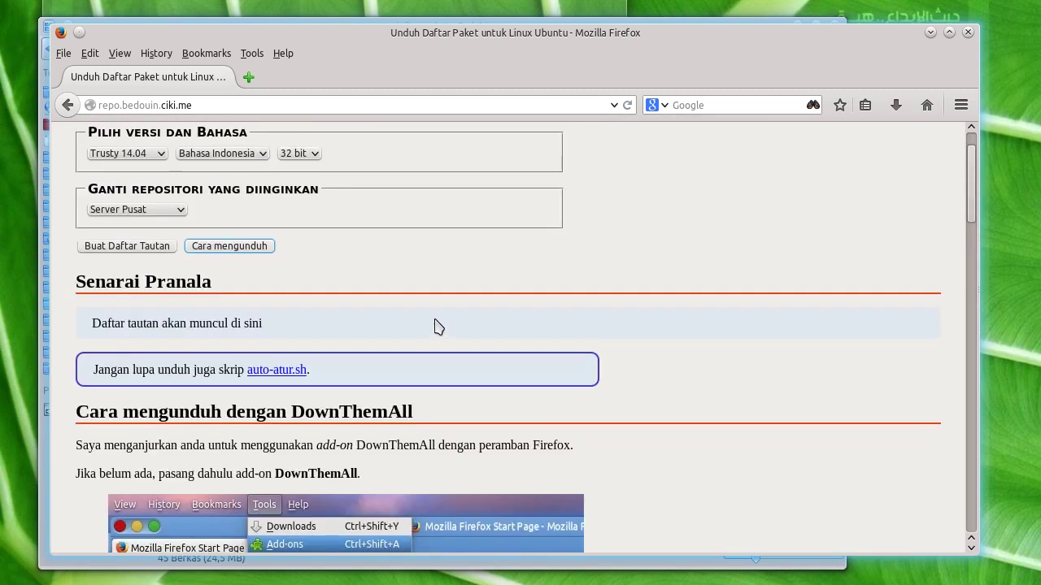
scroll(163, 268, up, 1)
scroll(122, 285, up, 1)
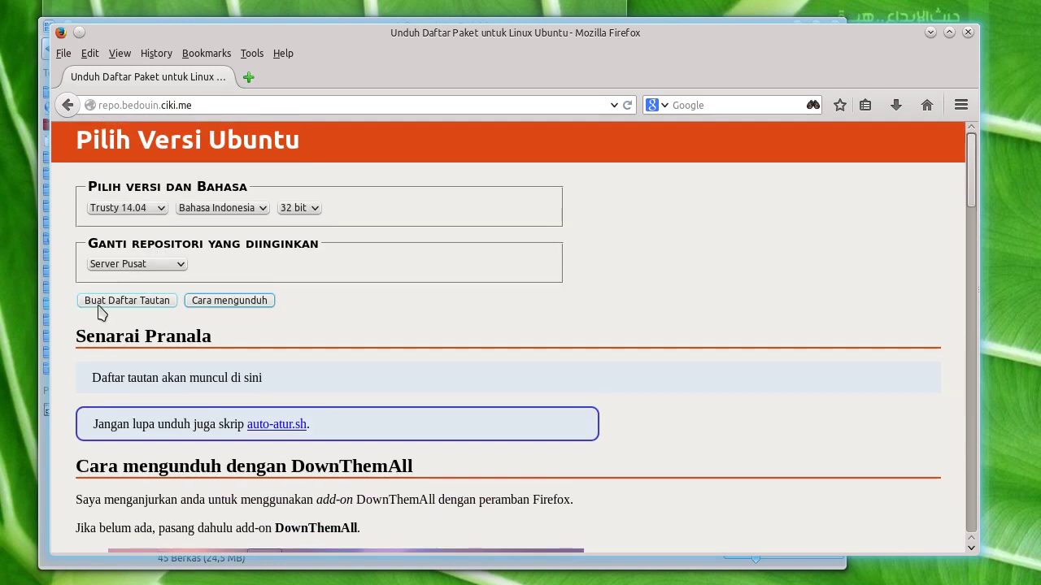
- Generate the link list with 'Buat Daftar Tautan' and review the 54 trusty links
click(99, 305)
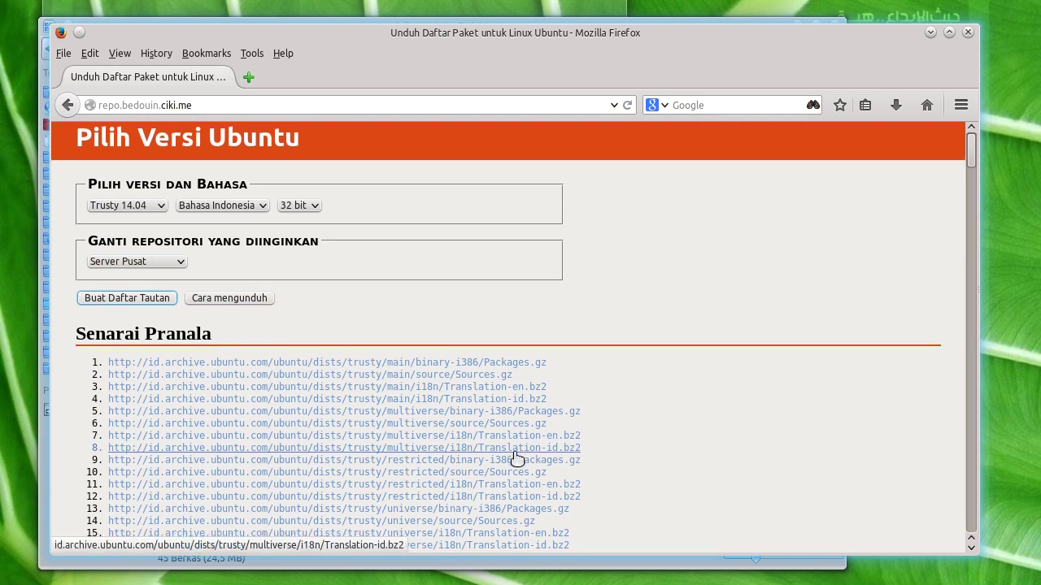
scroll(517, 459, down, 4)
scroll(518, 459, down, 3)
scroll(517, 459, down, 7)
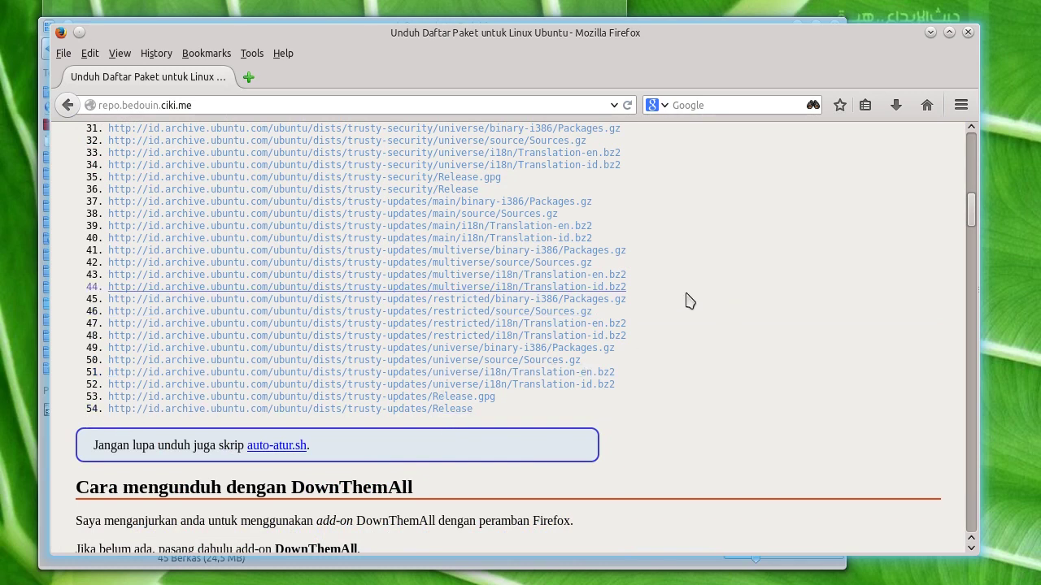
- Send the page's links to DownThemAll! and save them into Unduhan/daftar-paket/
right_click(685, 300)
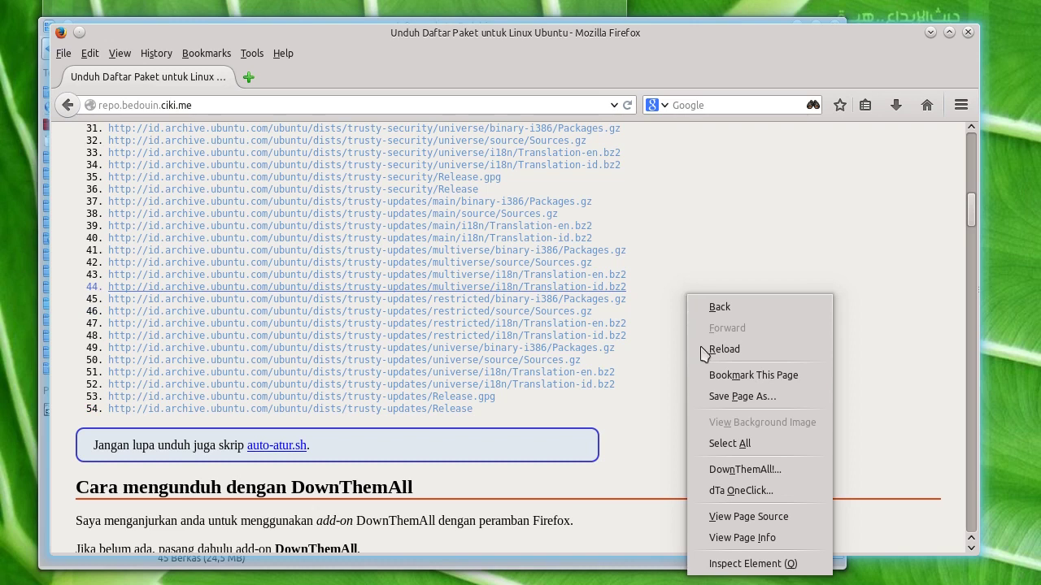
click(723, 470)
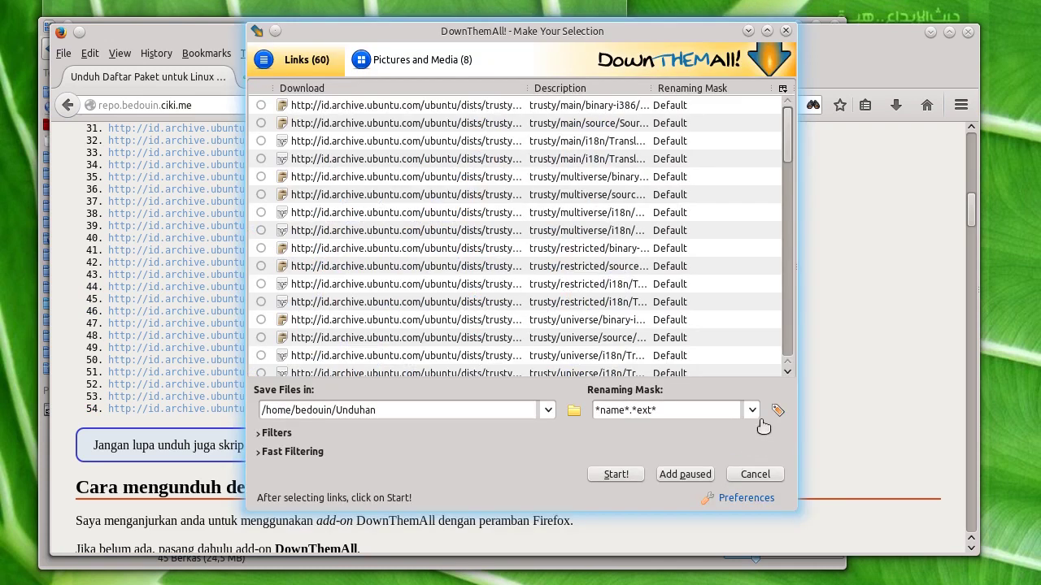
drag(566, 38, 595, 50)
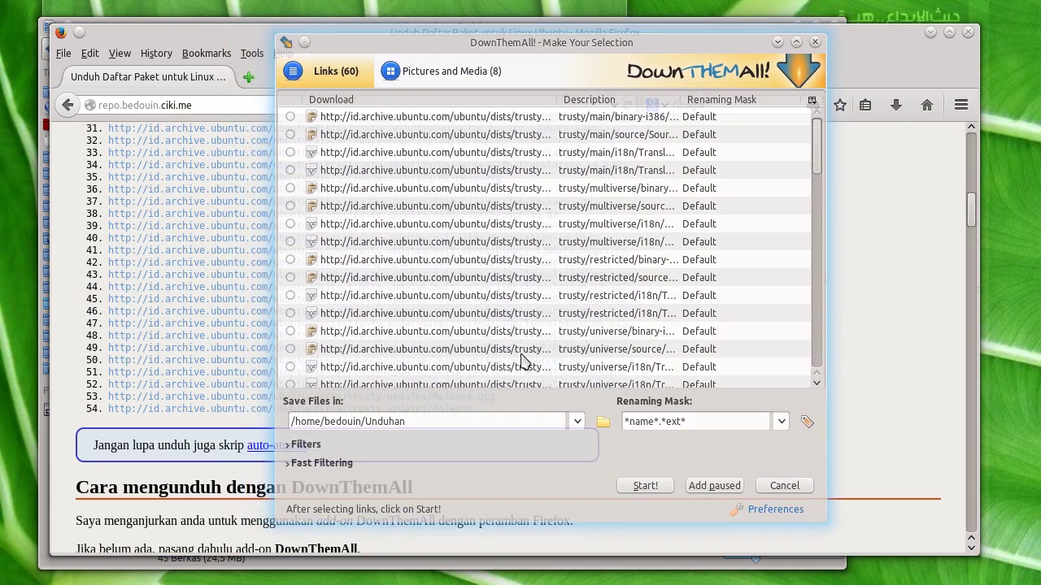
click(576, 423)
click(540, 422)
text(/daftar-paket/)
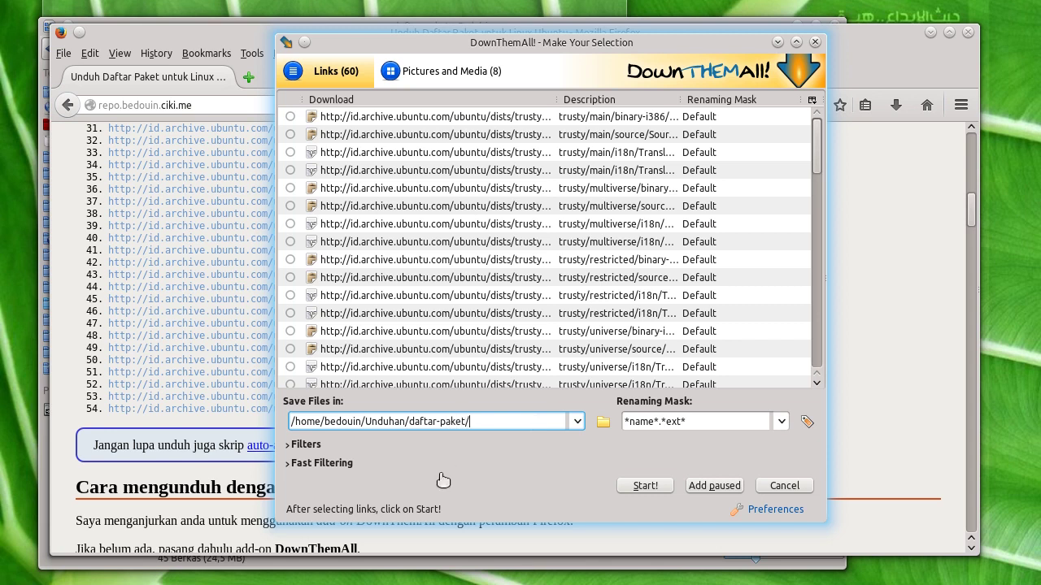
- Apply a 'trusty' fast filter so 54 of 60 links are selected
click(314, 466)
click(342, 462)
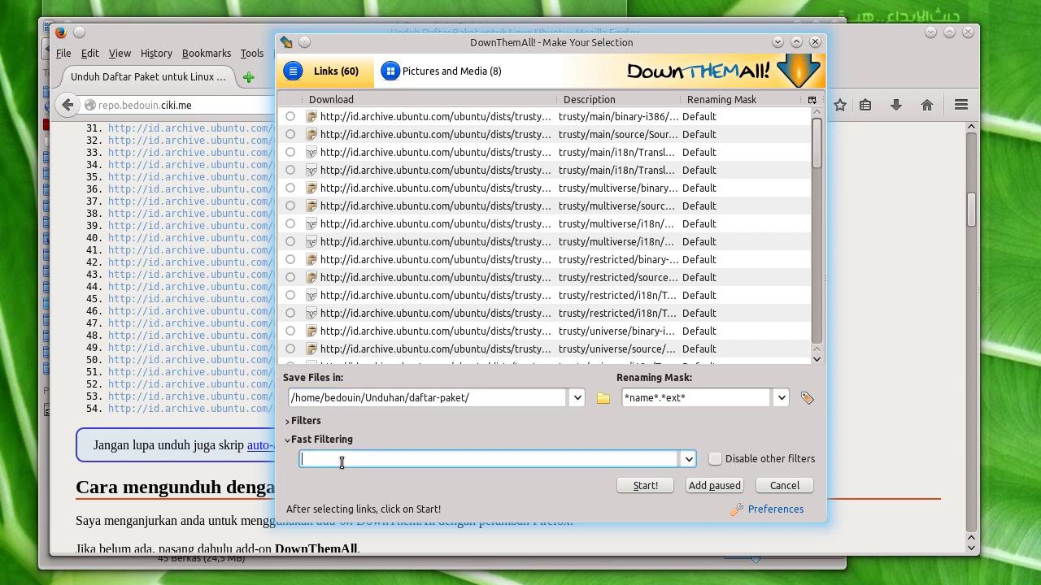
text(trusty)
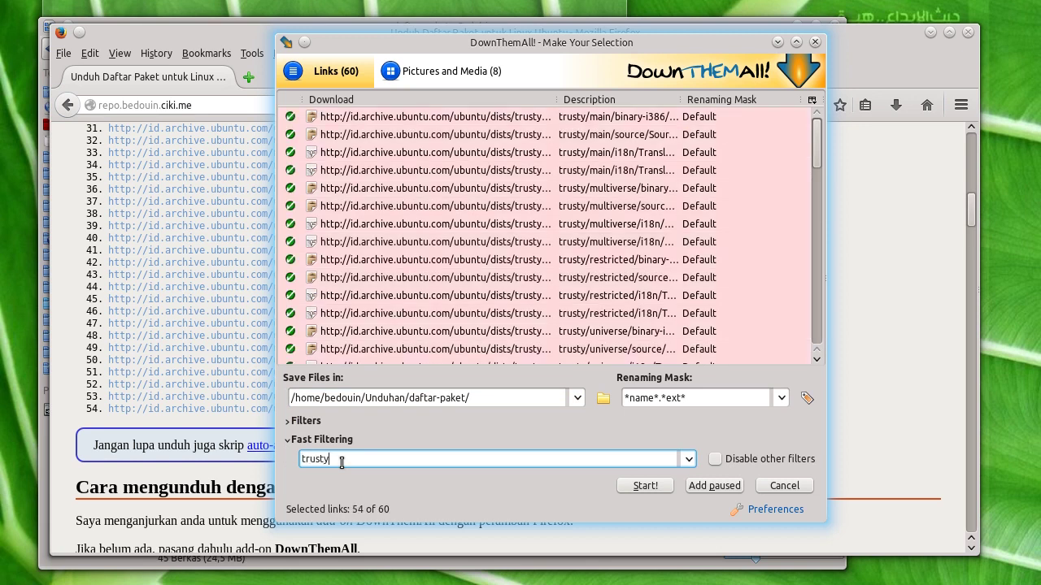
- Replace the *name*.*ext* renaming mask with the *text* tag
click(782, 399)
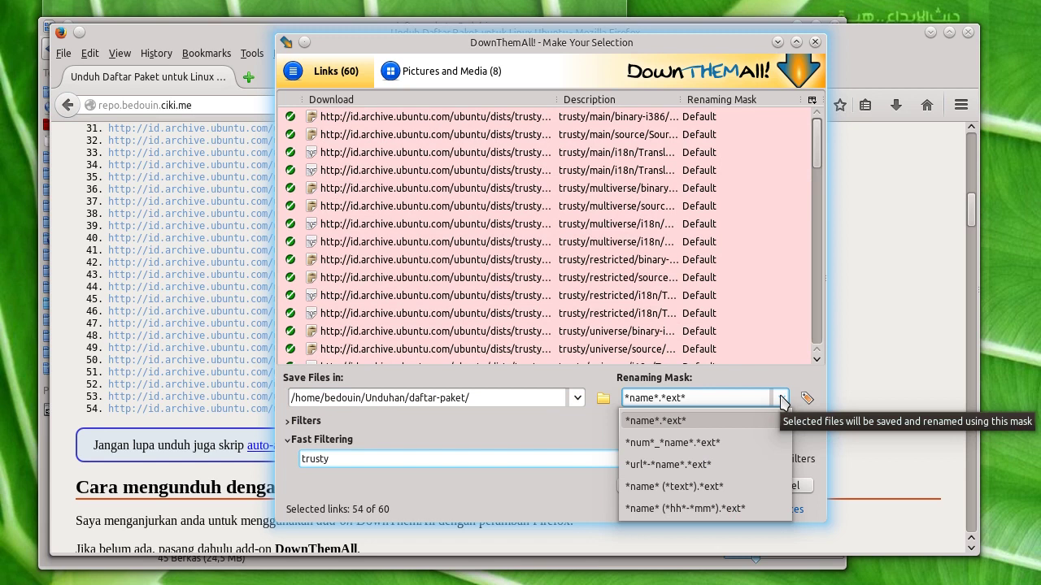
click(781, 399)
click(806, 398)
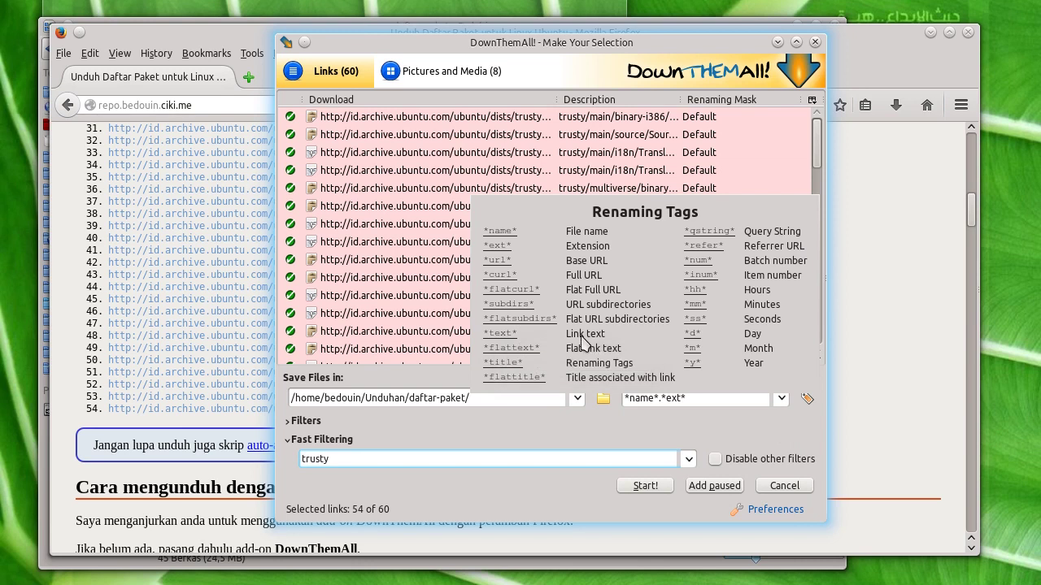
click(502, 334)
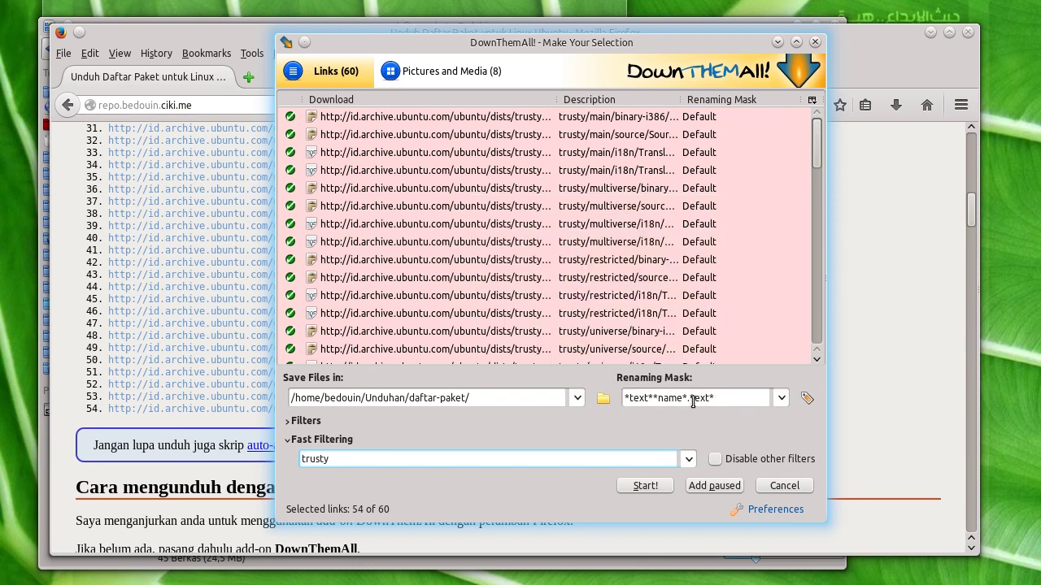
drag(693, 400, 656, 398)
key(BackSpace)
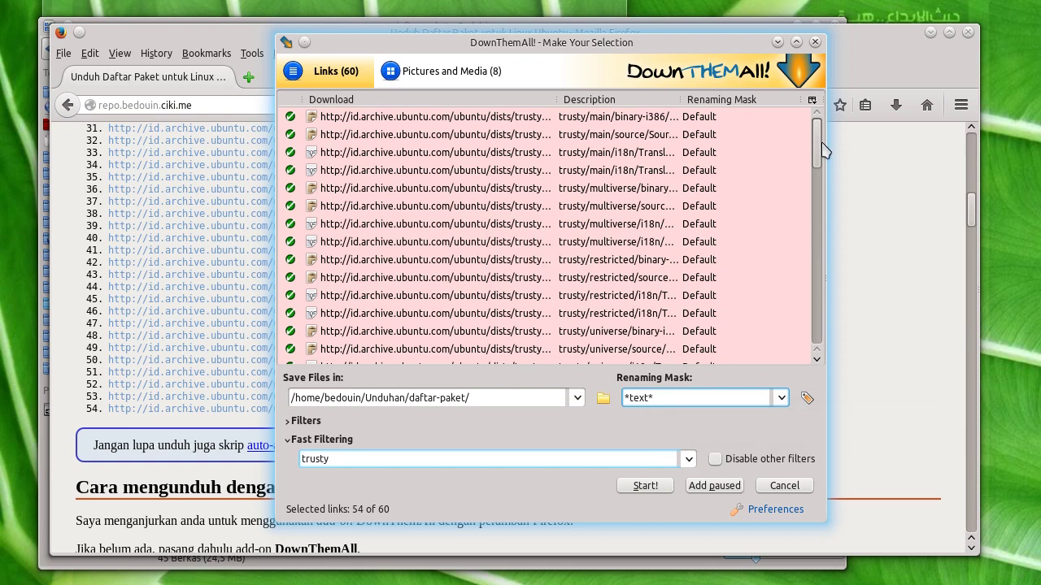
key(Tab)
- Add the auto-atur.sh link for 55 selected links and start the downloads
scroll(818, 244, down, 5)
scroll(818, 292, down, 5)
scroll(818, 326, down, 5)
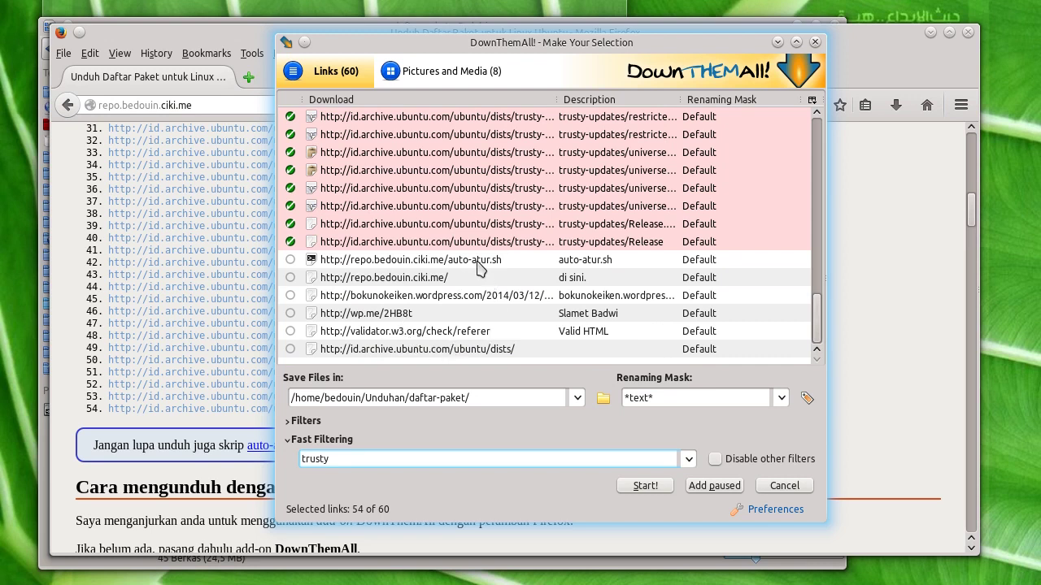
click(478, 264)
click(290, 261)
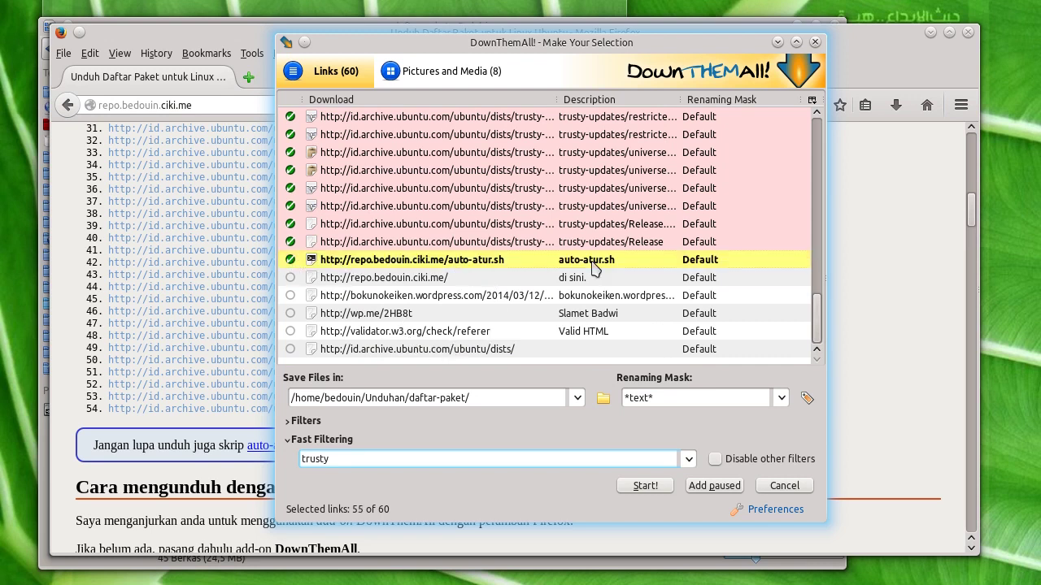
click(632, 491)
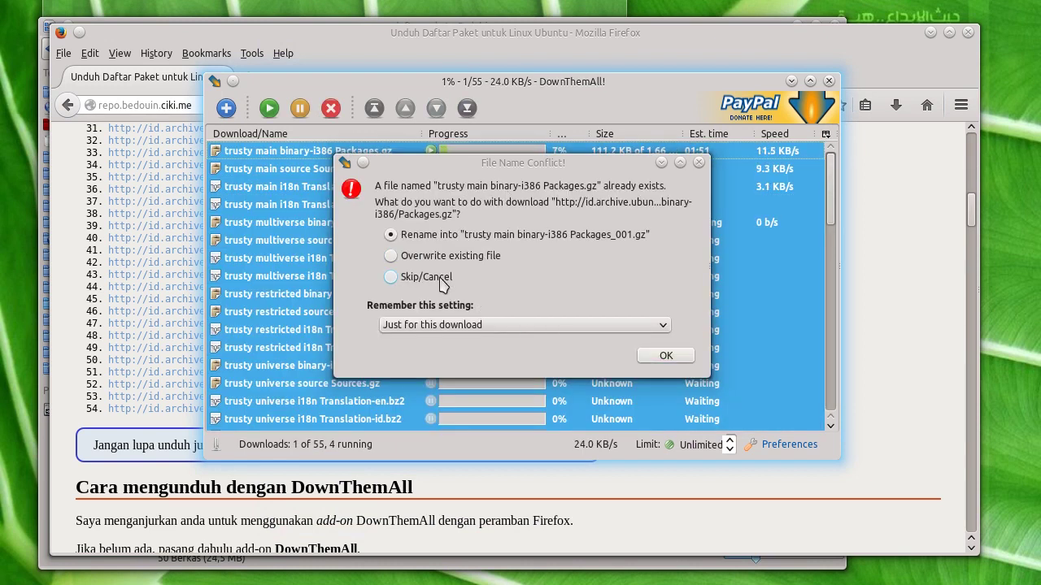
- Resolve the file name conflict by skipping existing files, just for this session
click(440, 278)
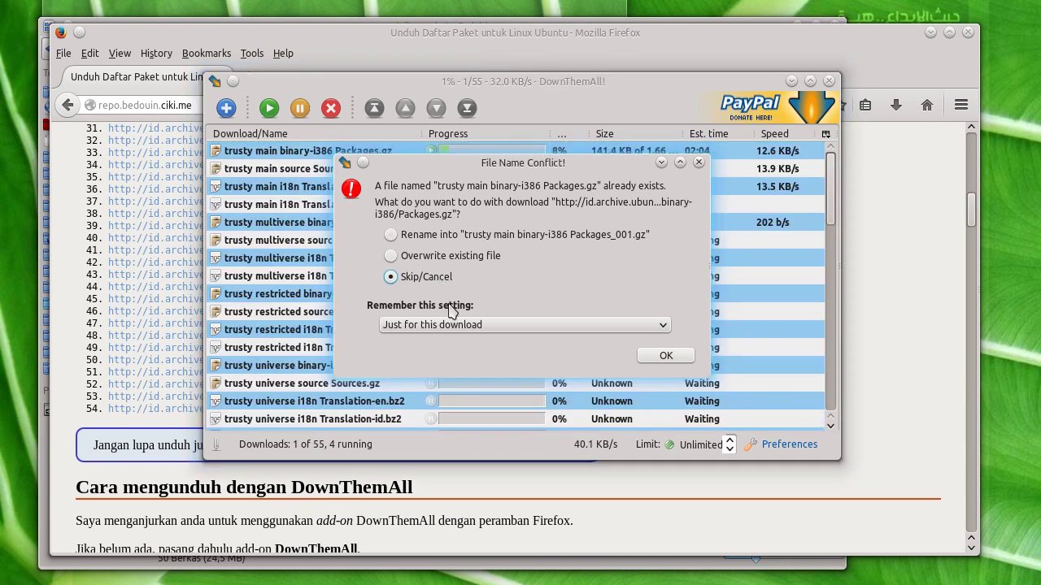
click(458, 328)
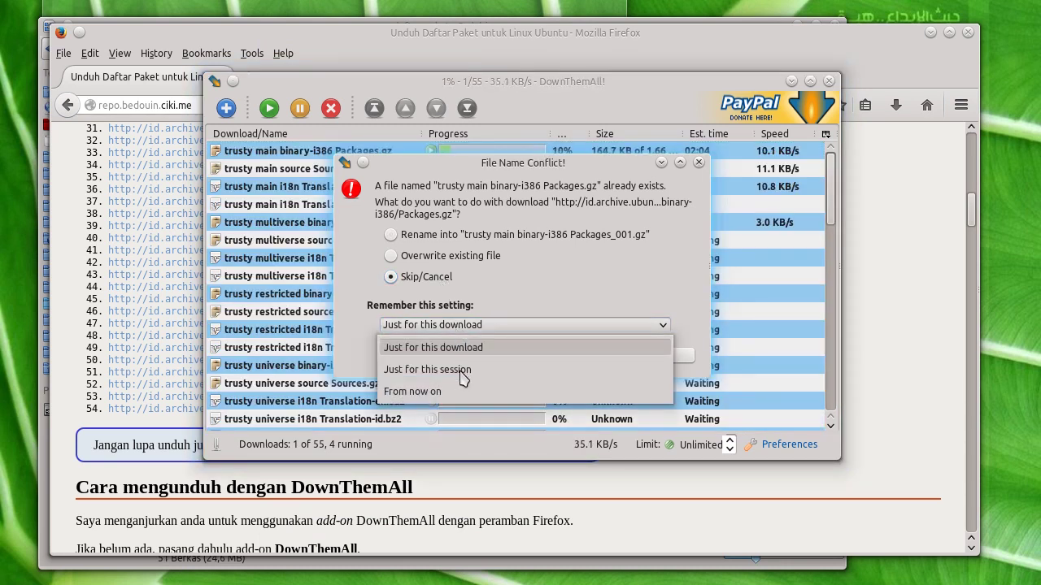
click(460, 371)
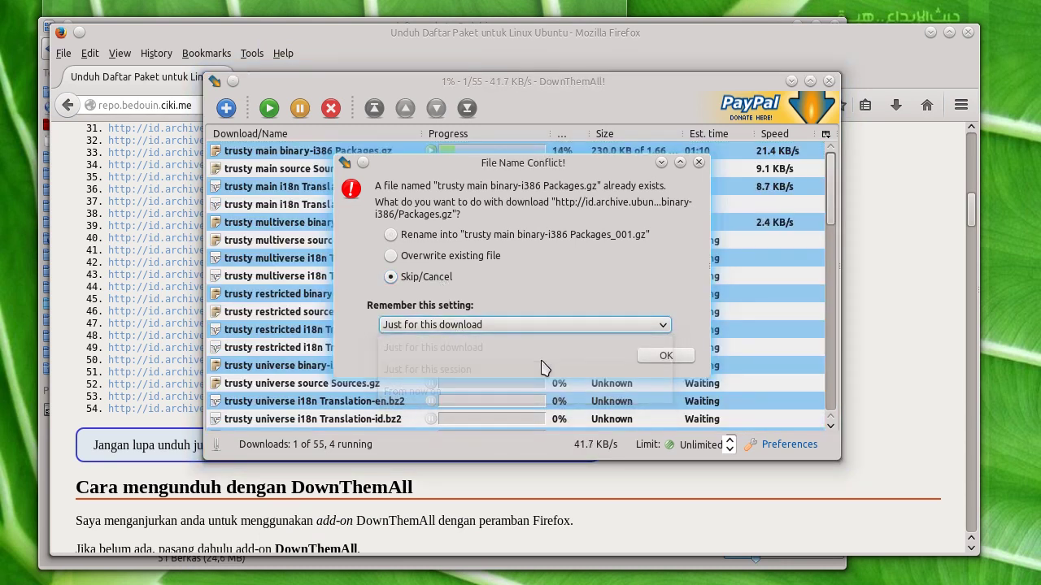
click(663, 358)
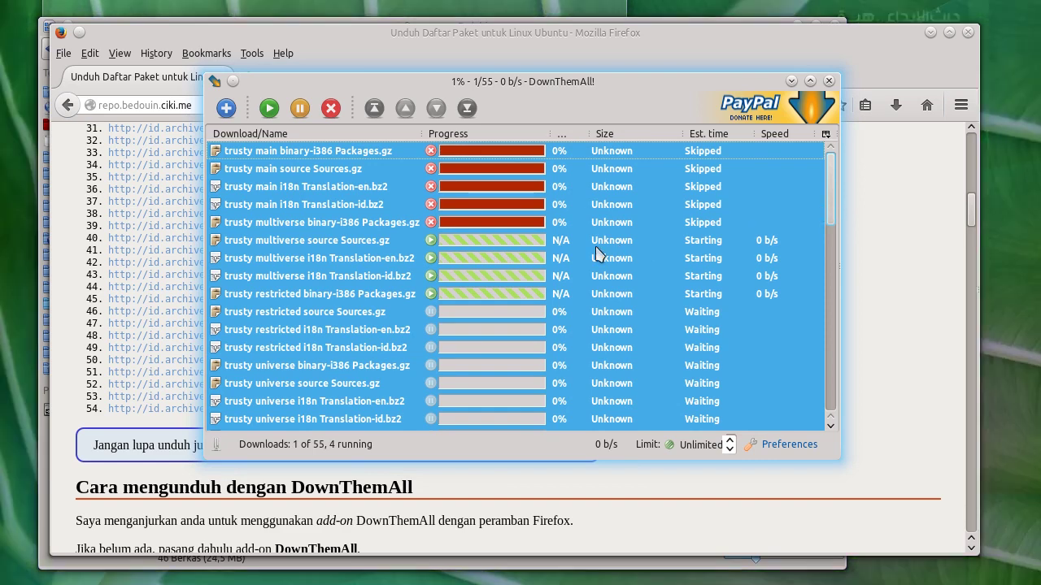
- Scroll through the DownThemAll download list to review each entry's status
click(592, 249)
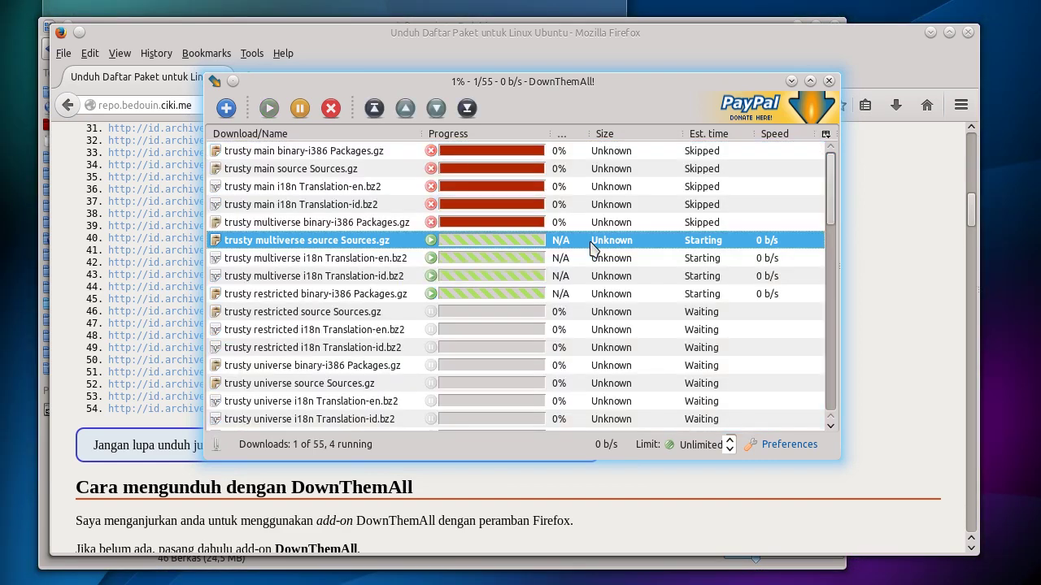
scroll(592, 249, down, 3)
scroll(591, 249, down, 4)
scroll(592, 249, down, 5)
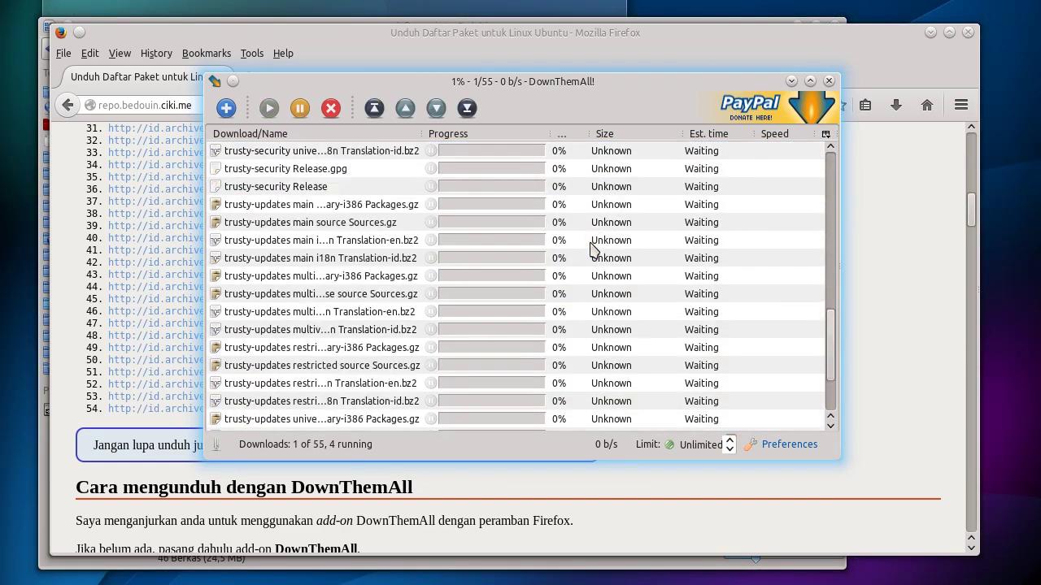
scroll(592, 249, down, 2)
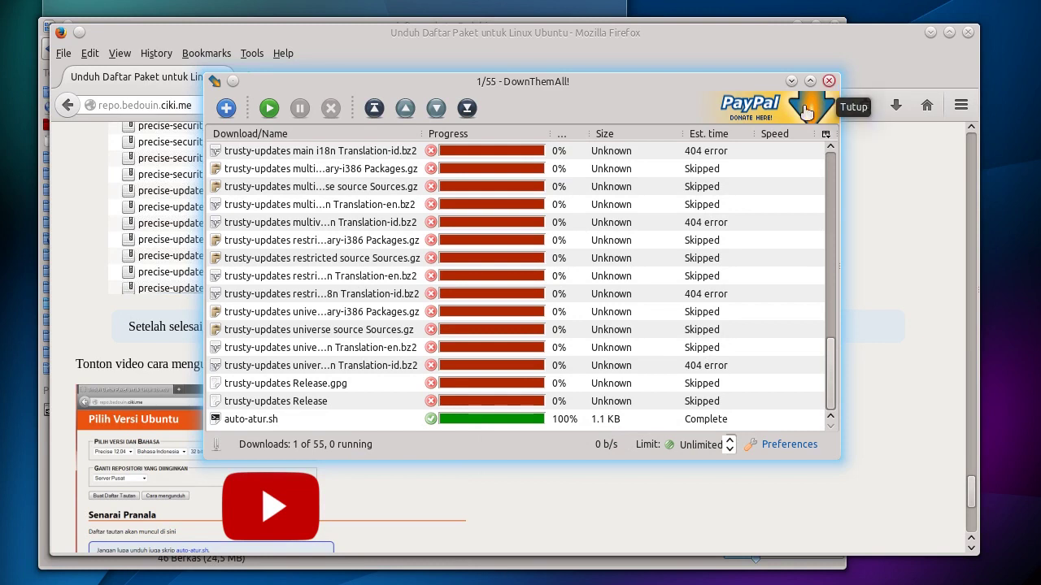
- Check the skipped trusty-updates and 404-failed downloads, then close the DownThemAll window
click(755, 176)
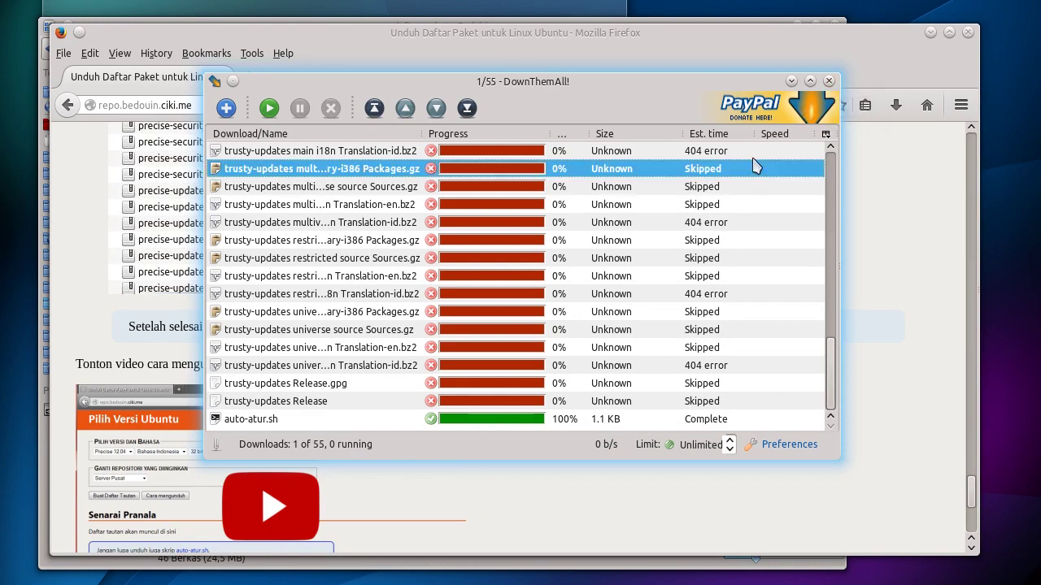
click(752, 154)
click(747, 224)
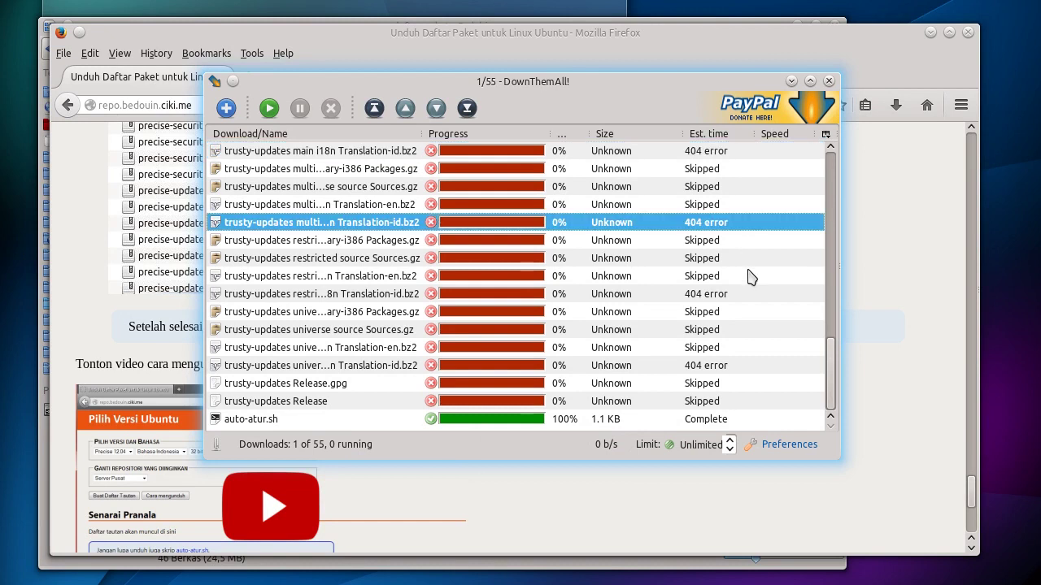
click(748, 295)
click(756, 366)
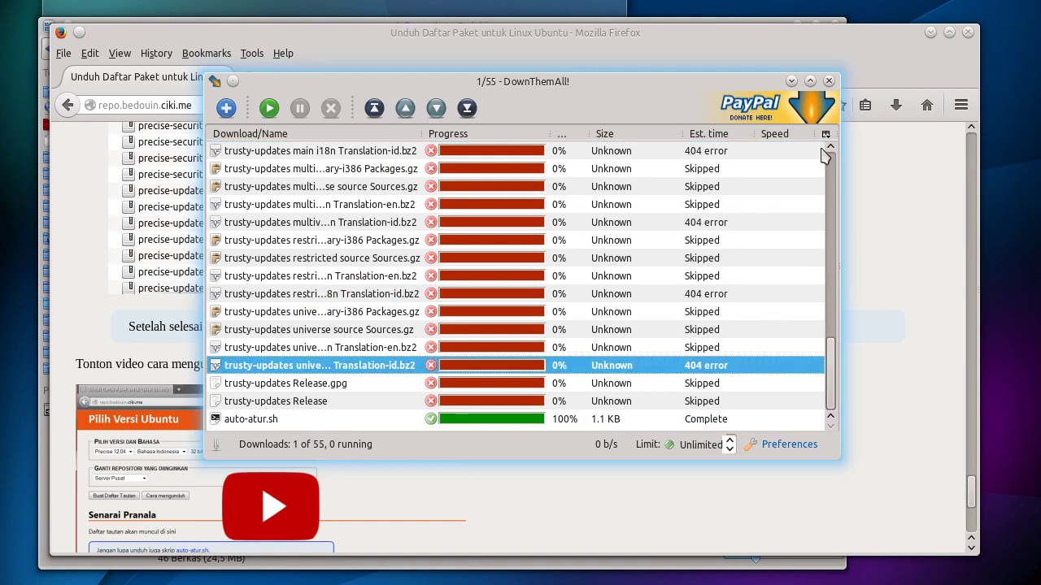
click(829, 81)
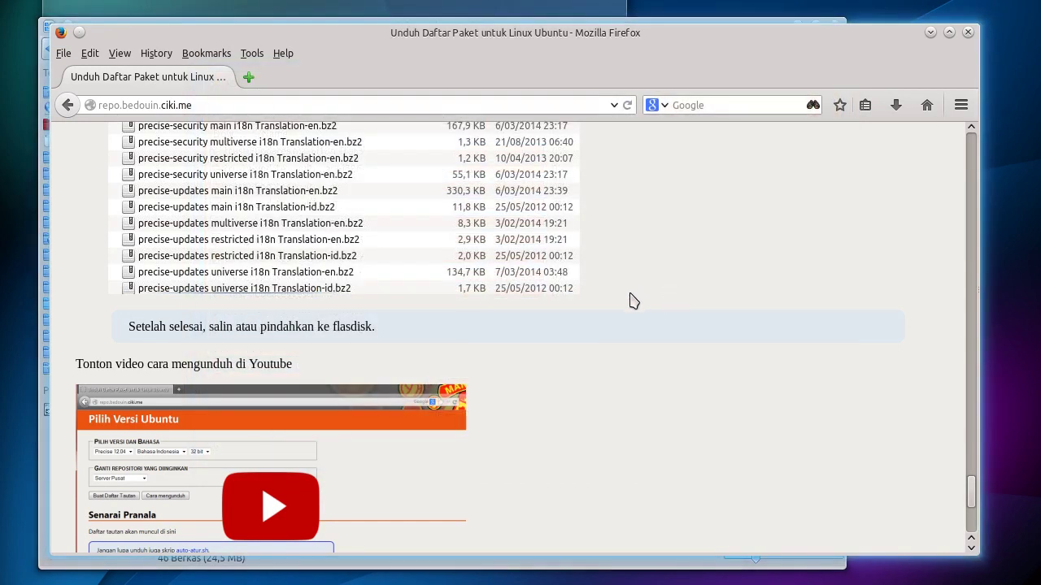
- Bring Dolphin's Unduhan/daftar-paket folder forward and select all 46 downloaded files
click(399, 561)
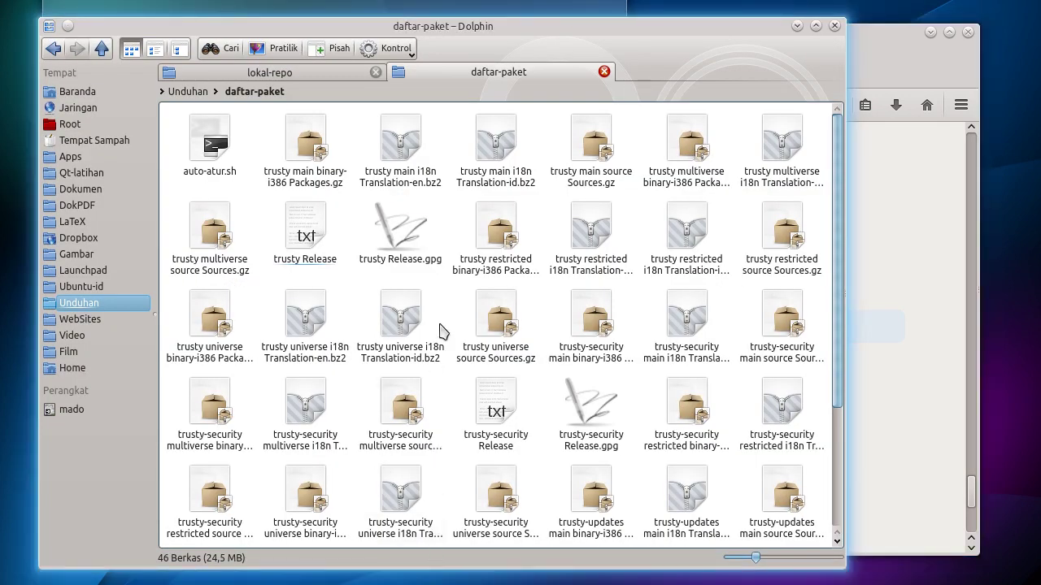
scroll(452, 465, down, 2)
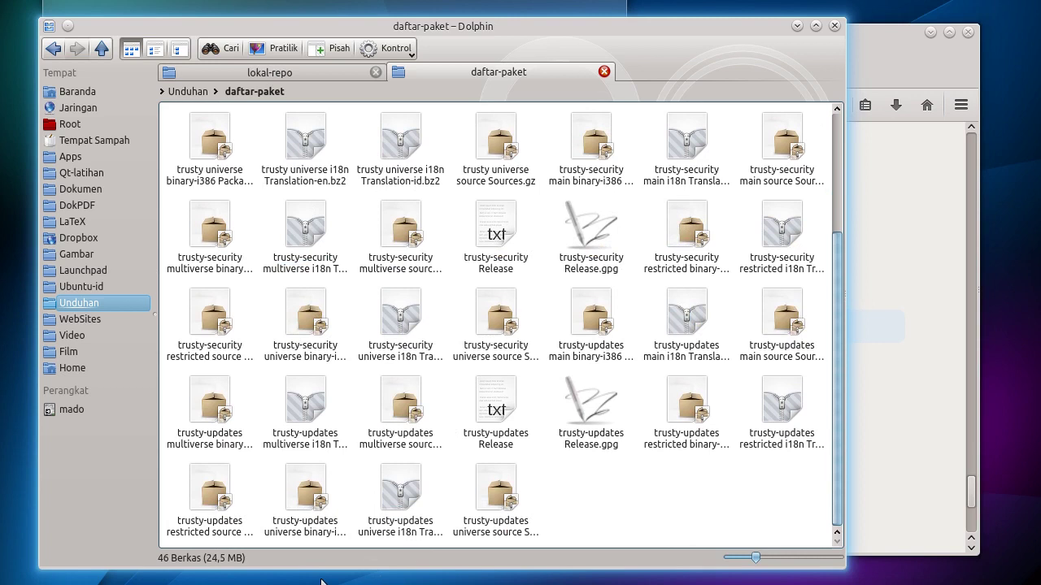
scroll(547, 415, up, 1)
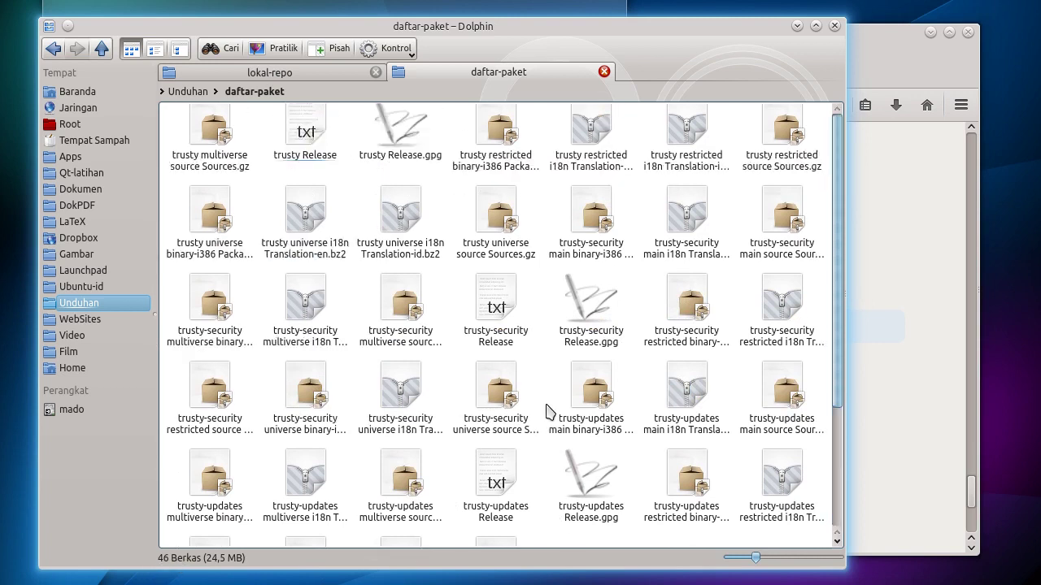
scroll(546, 414, up, 1)
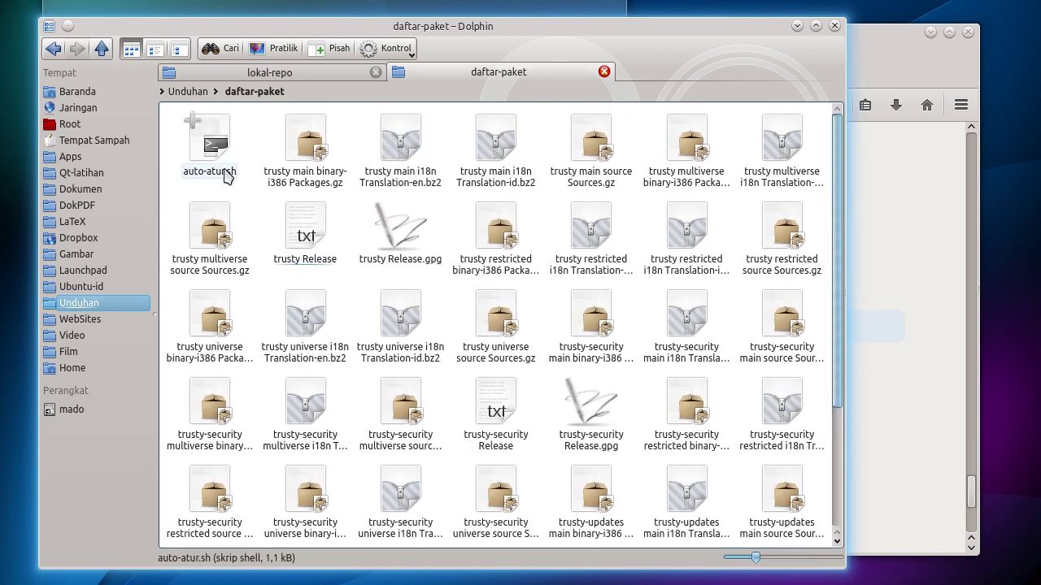
key(ctrl+a)
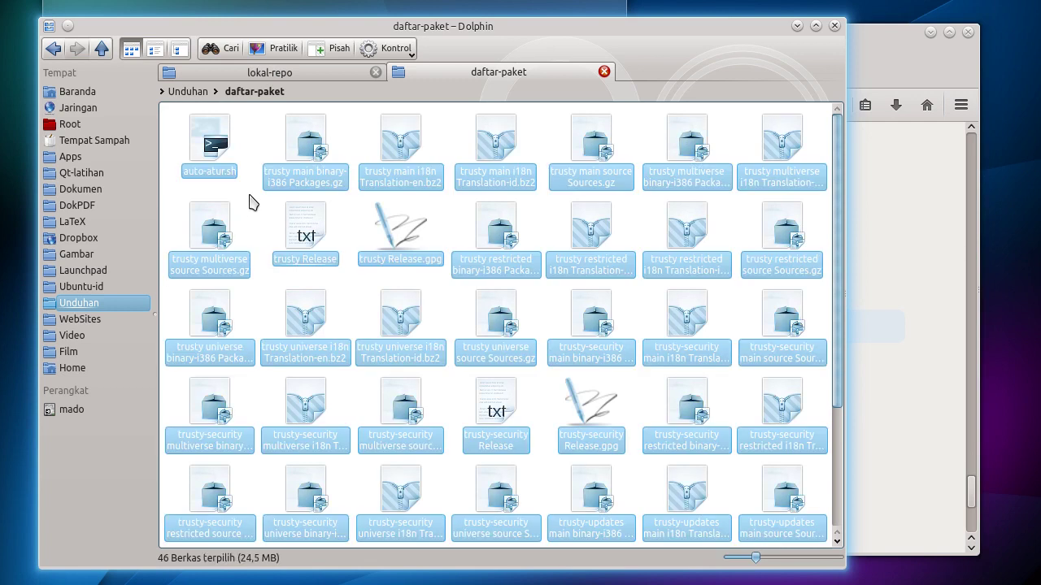
click(251, 201)
right_click(251, 202)
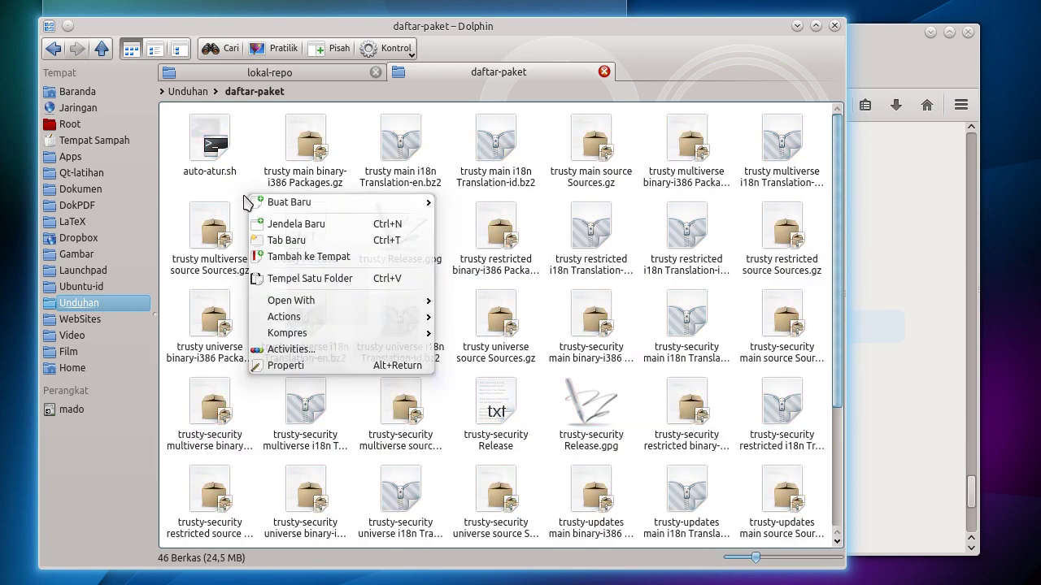
click(241, 201)
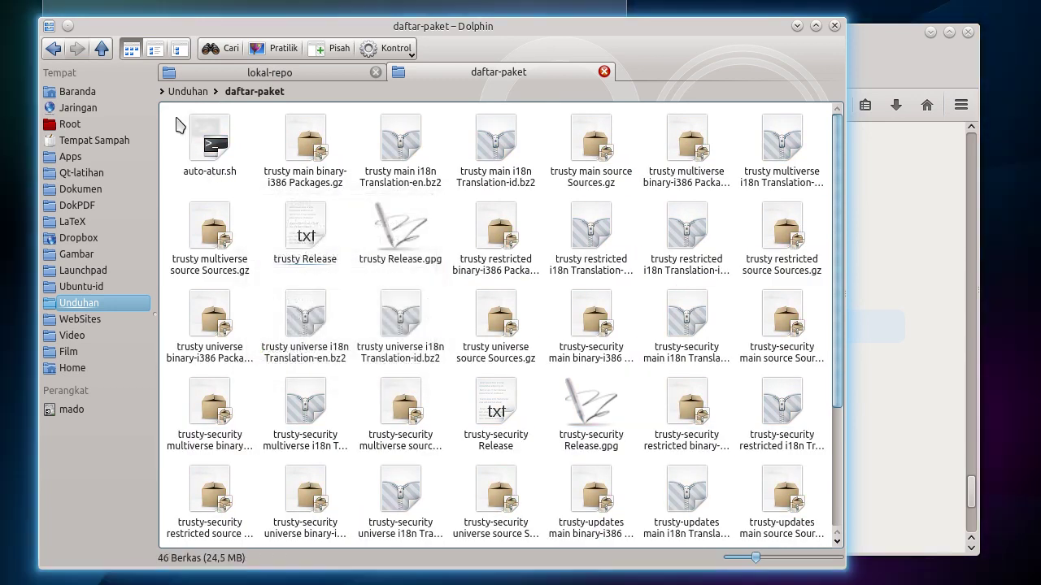
drag(168, 116, 795, 499)
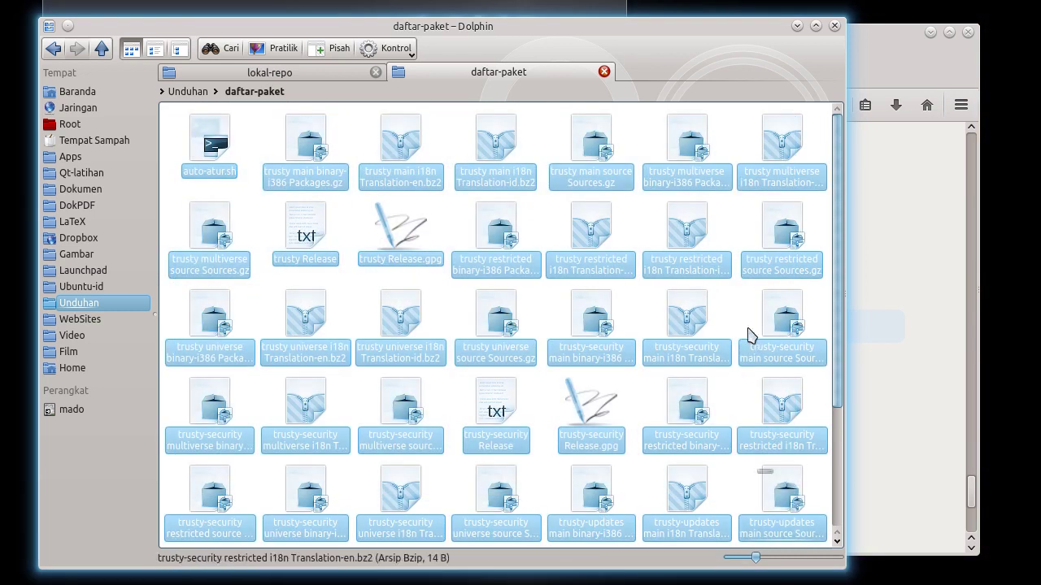
right_click(683, 268)
mouse_move(718, 413)
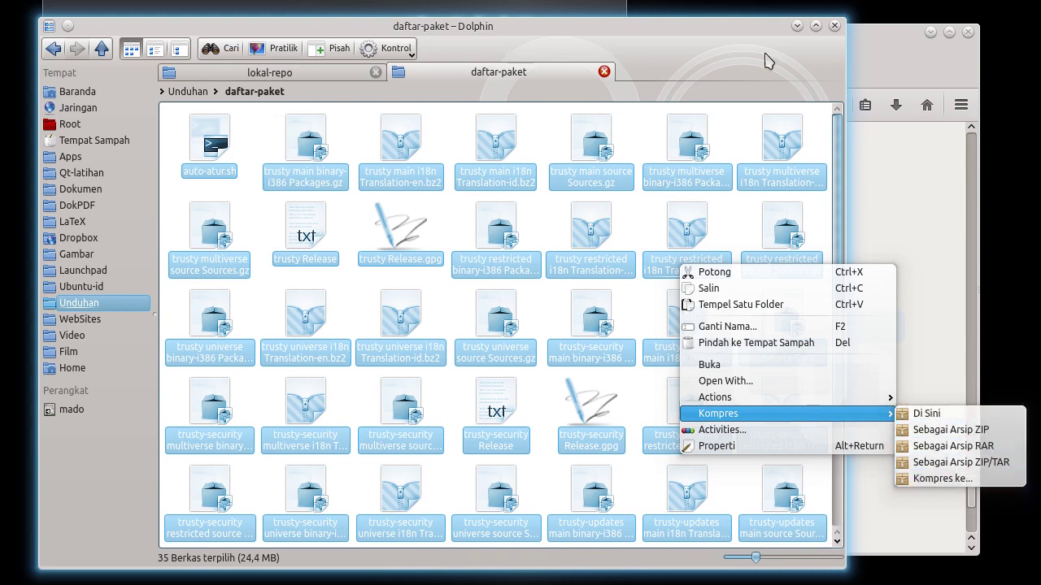
click(553, 122)
click(545, 114)
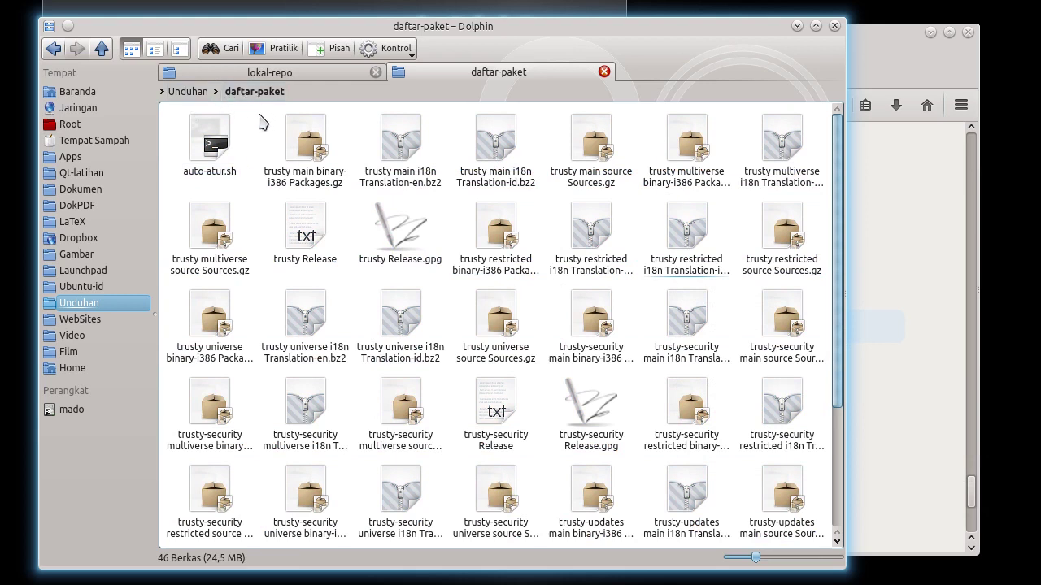
right_click(244, 95)
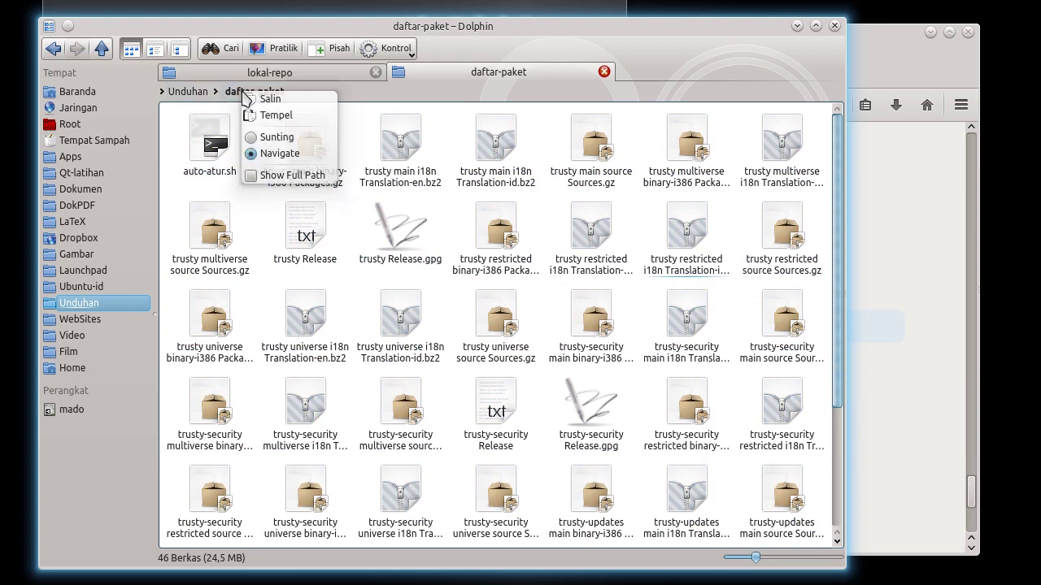
click(262, 213)
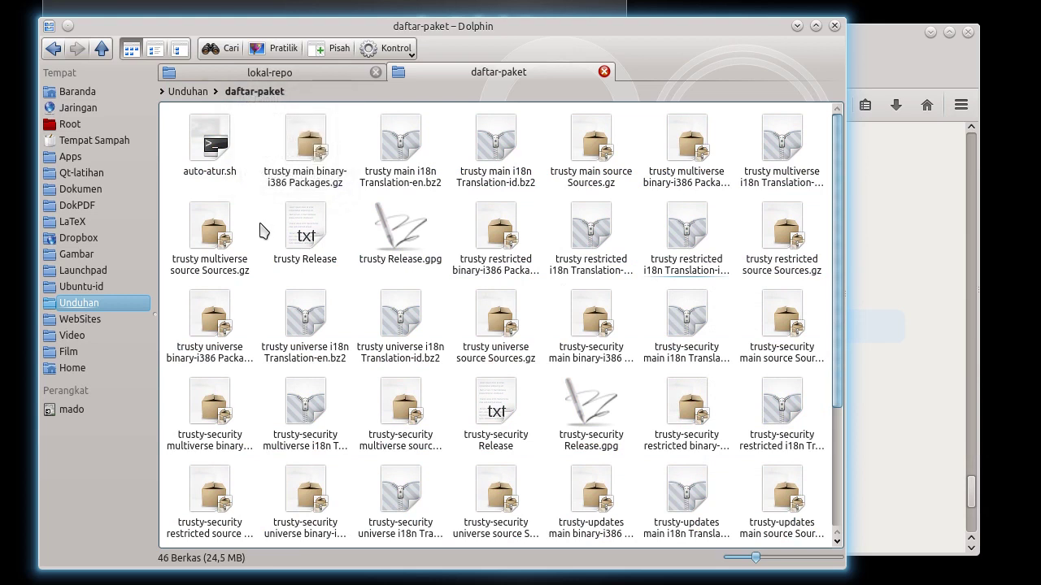